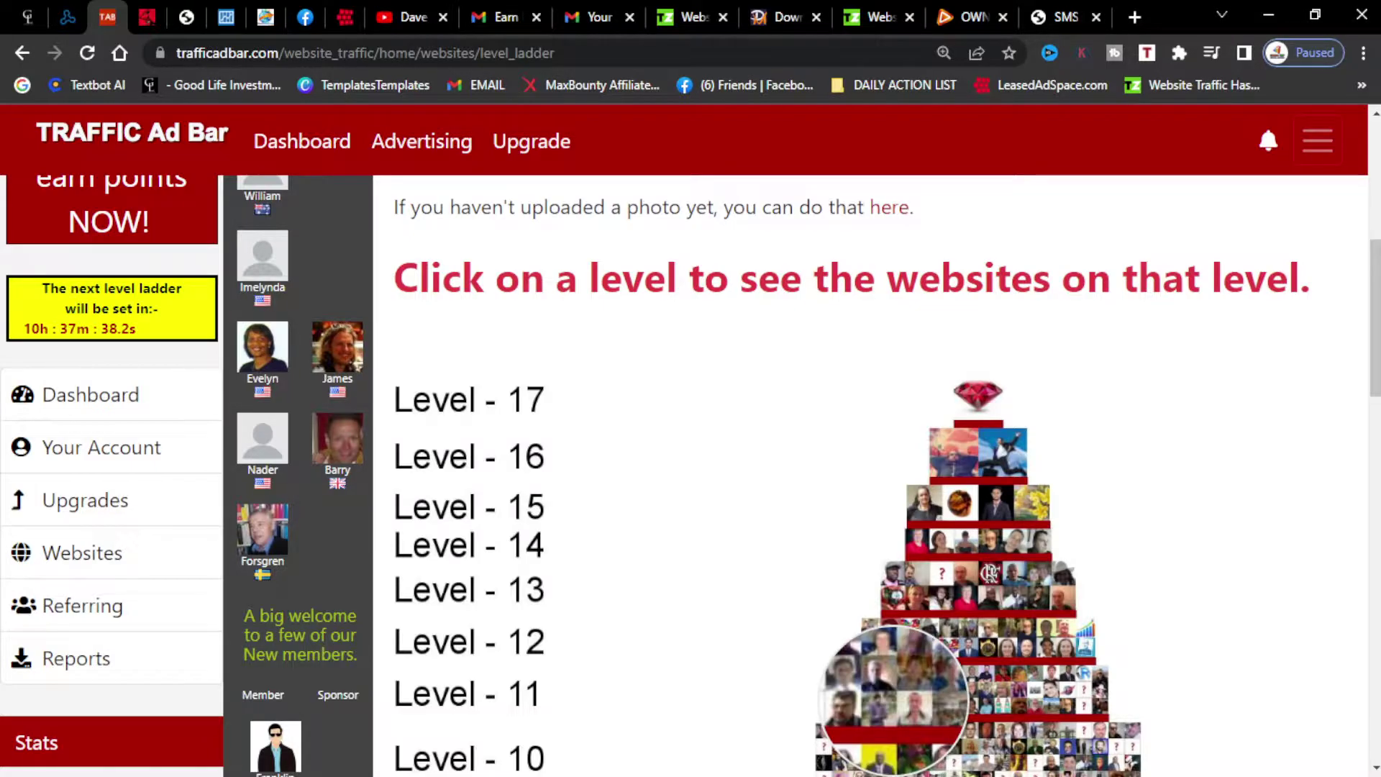
Examine the Level Ladder from level 17 down to level 1, including the introductory text above it
scroll(612, 526, down, 1)
scroll(611, 525, down, 6)
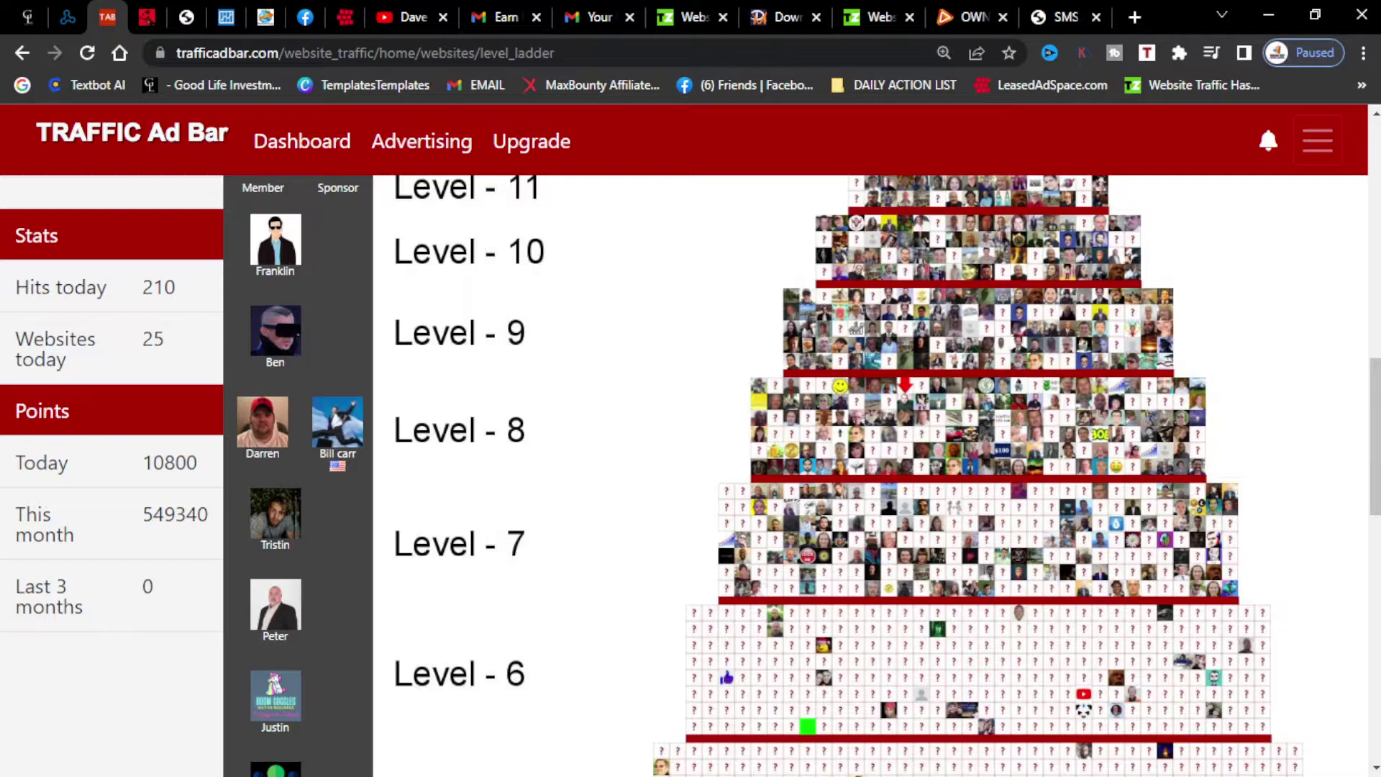
scroll(864, 475, down, 10)
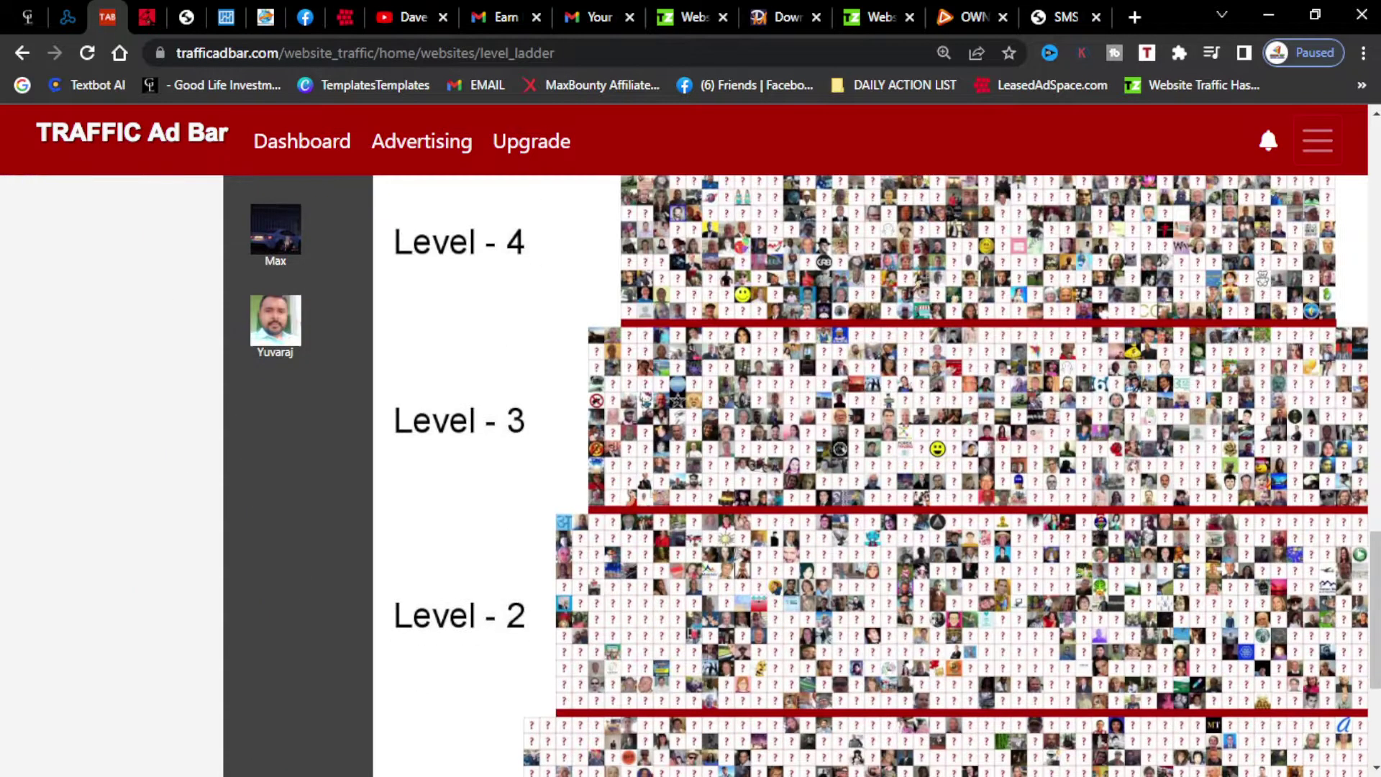
scroll(863, 475, down, 3)
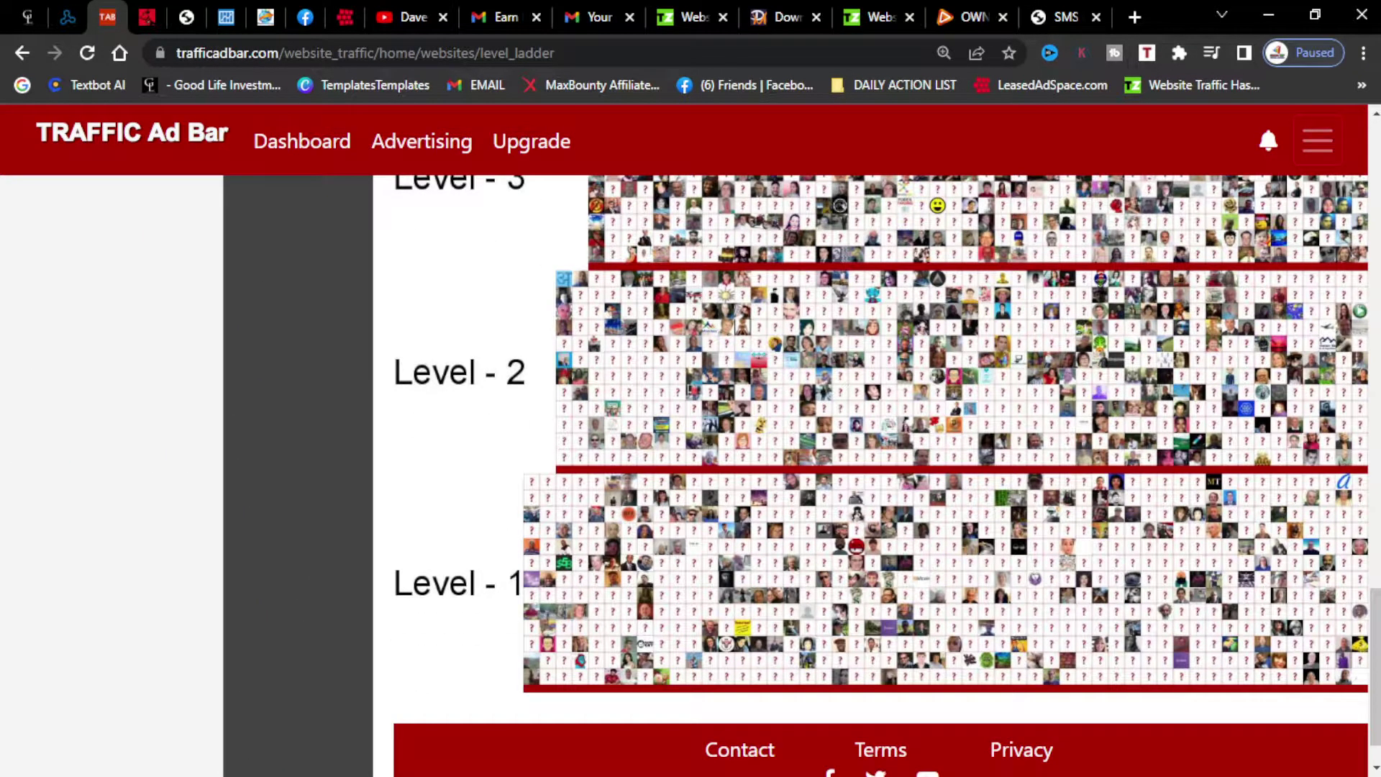
scroll(903, 591, down, 1)
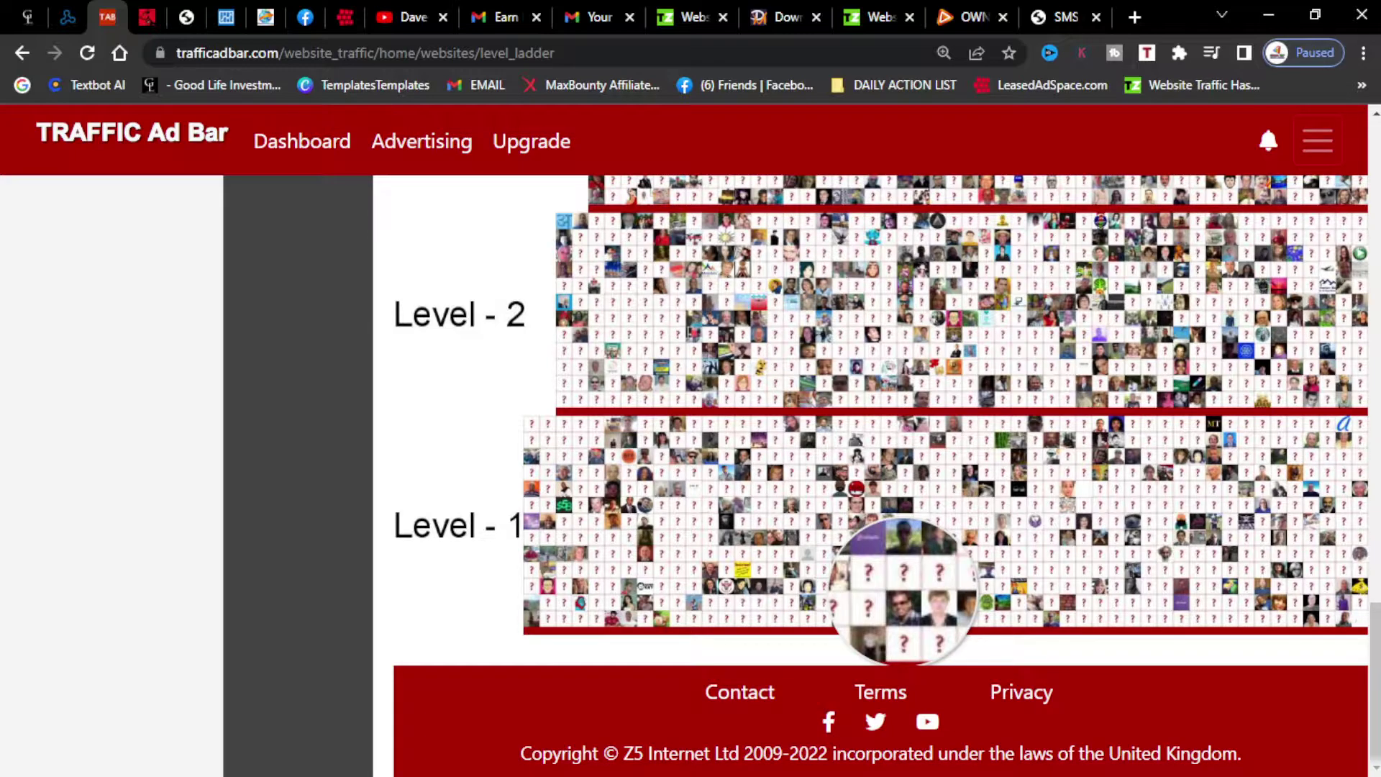
scroll(903, 590, up, 15)
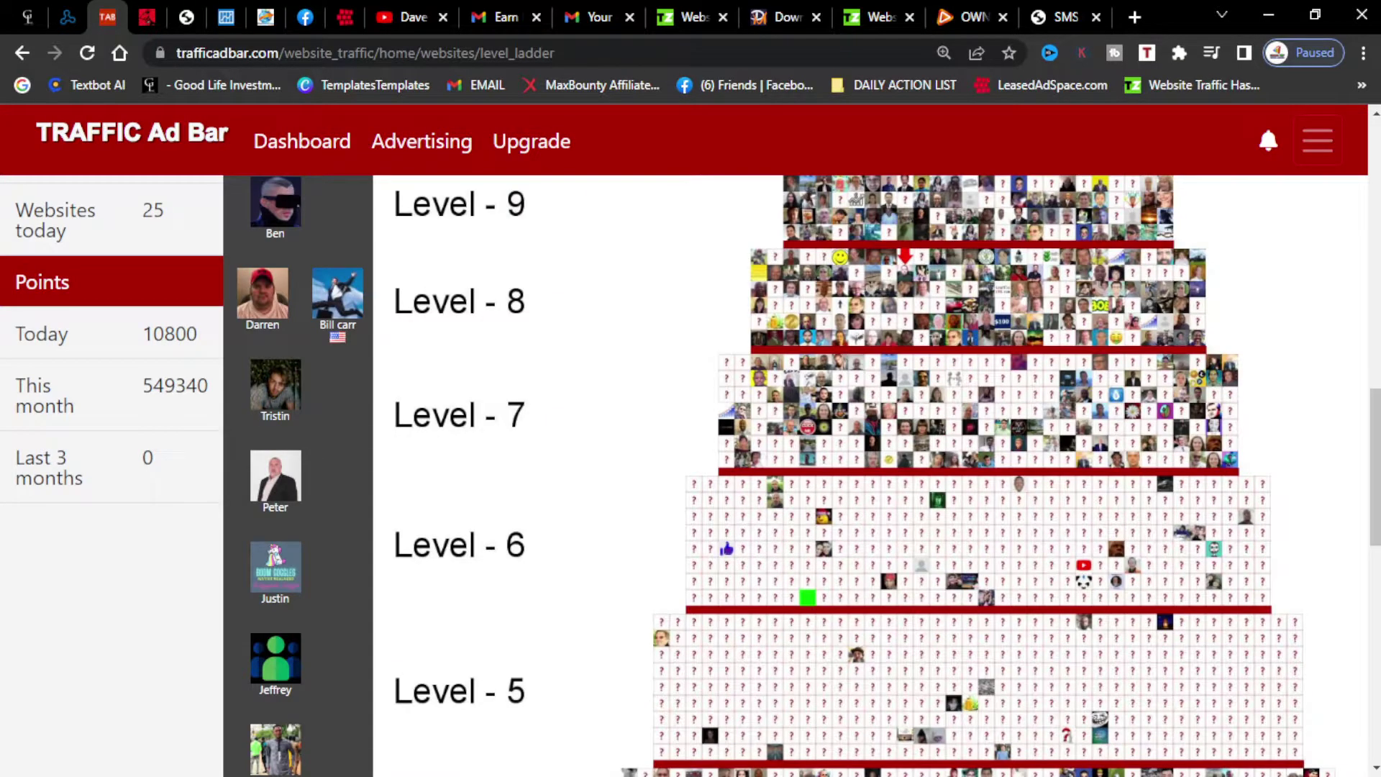
scroll(903, 475, up, 4)
scroll(902, 475, up, 3)
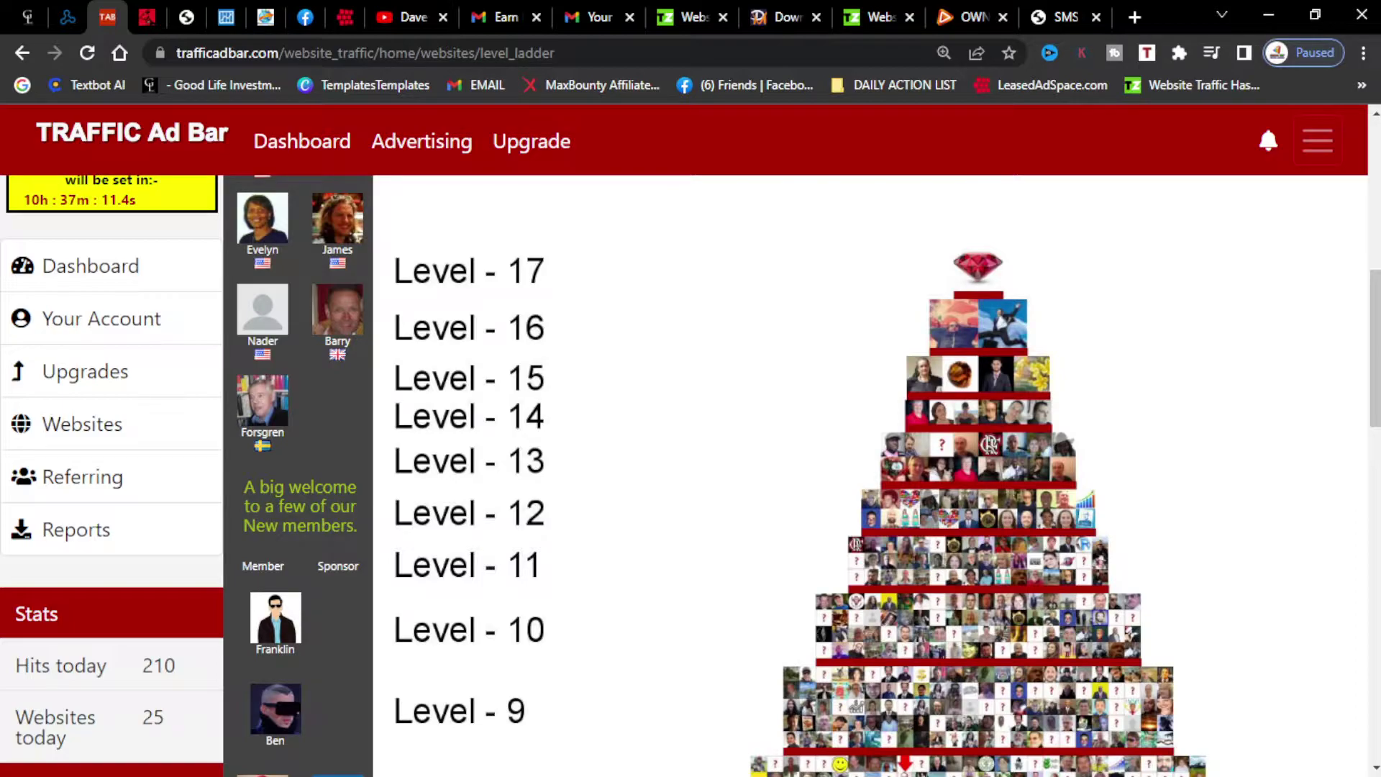
scroll(306, 503, up, 4)
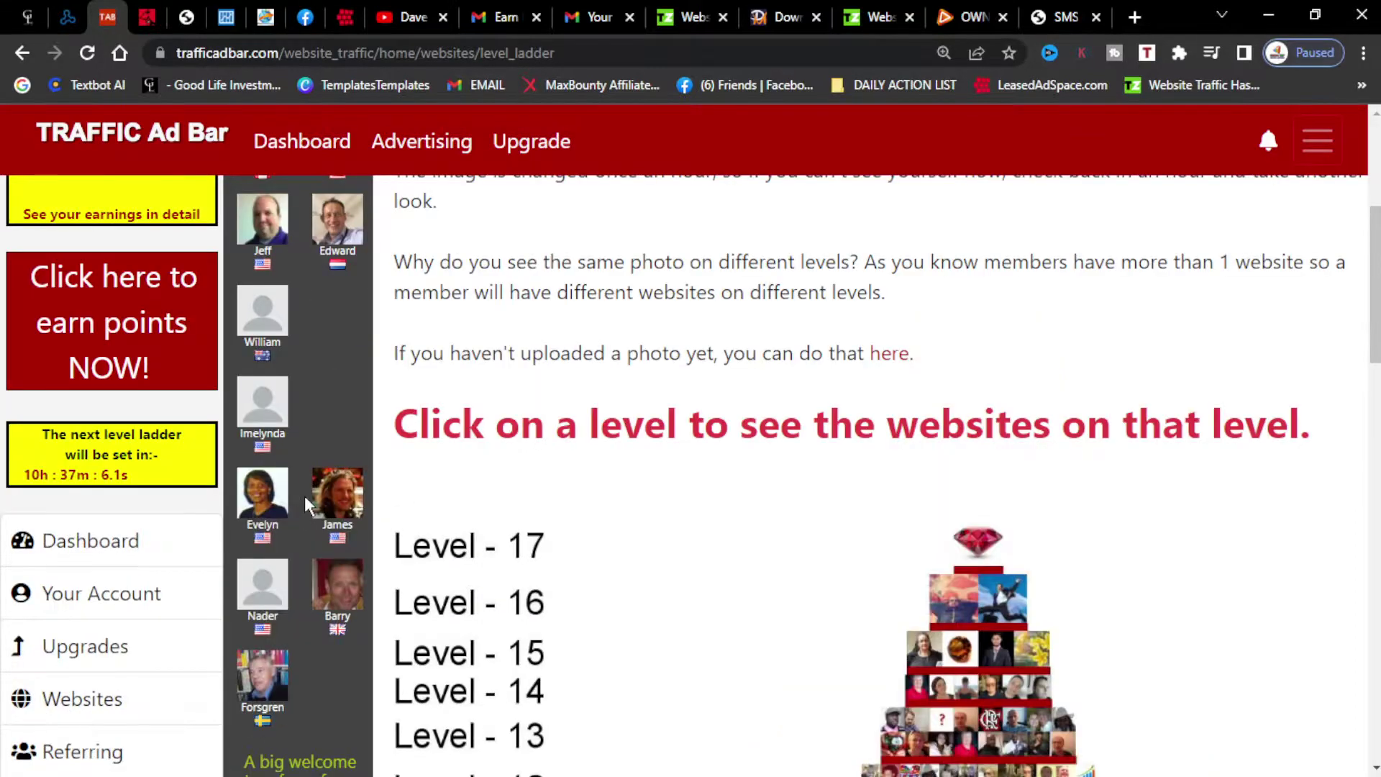
scroll(305, 495, up, 5)
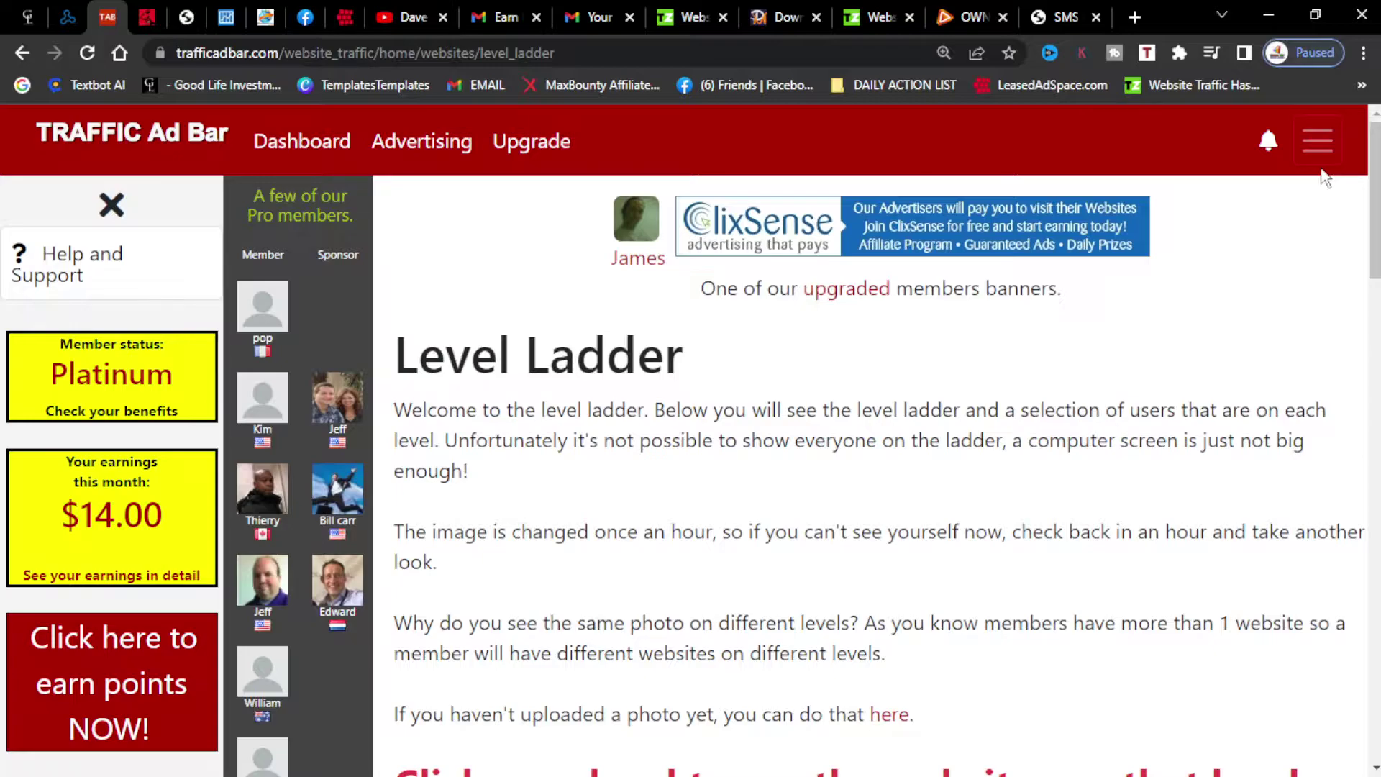
Open the member dashboard and review the membership status, monthly earnings and level ladder countdown
click(311, 145)
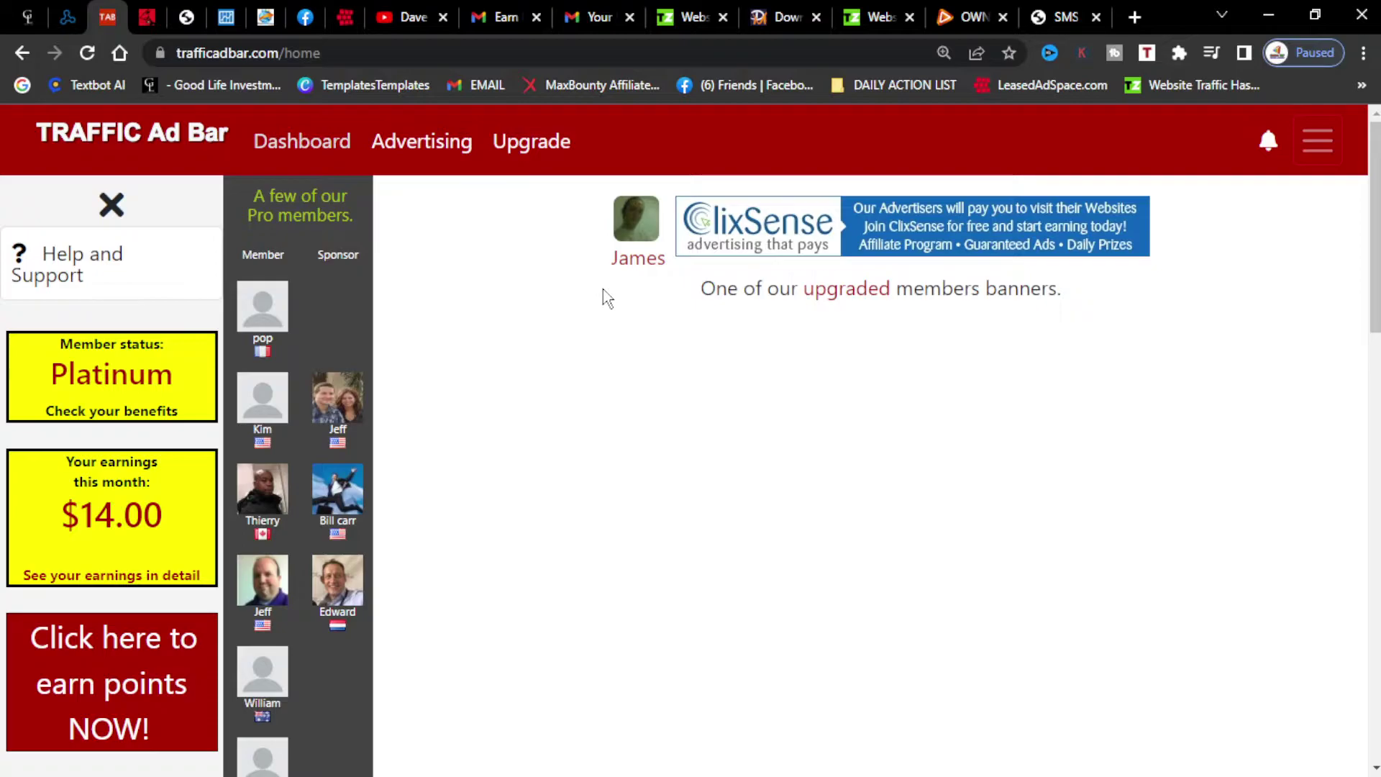
scroll(606, 298, down, 10)
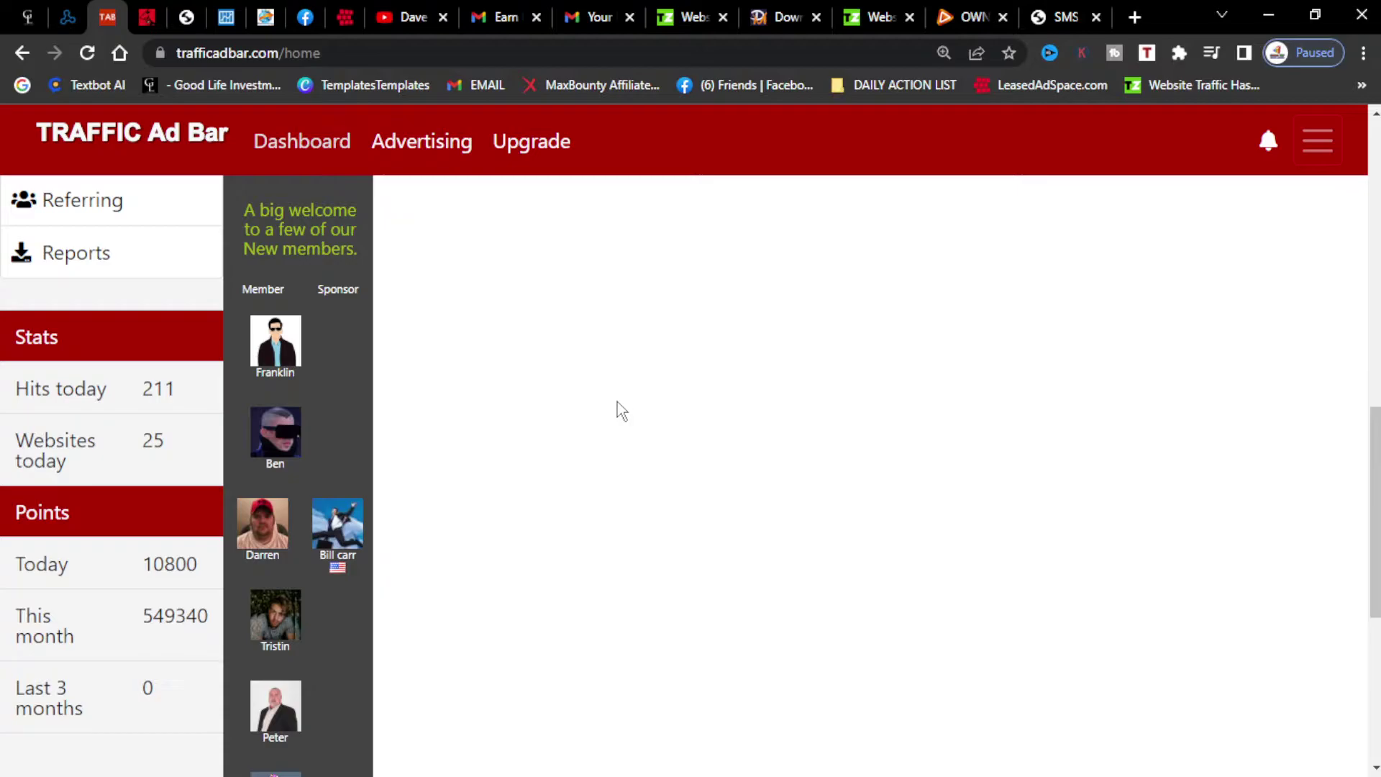
scroll(619, 413, up, 10)
scroll(94, 377, down, 2)
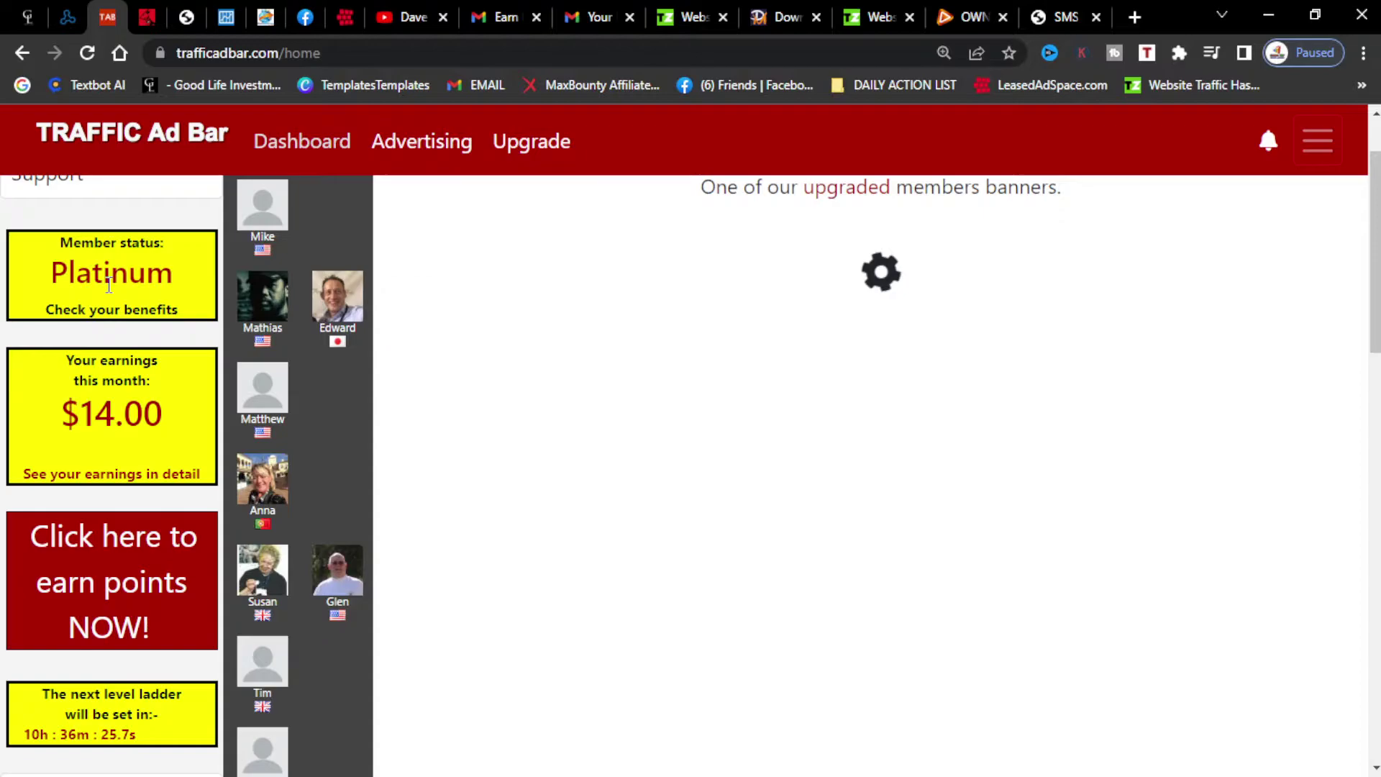
scroll(113, 493, down, 1)
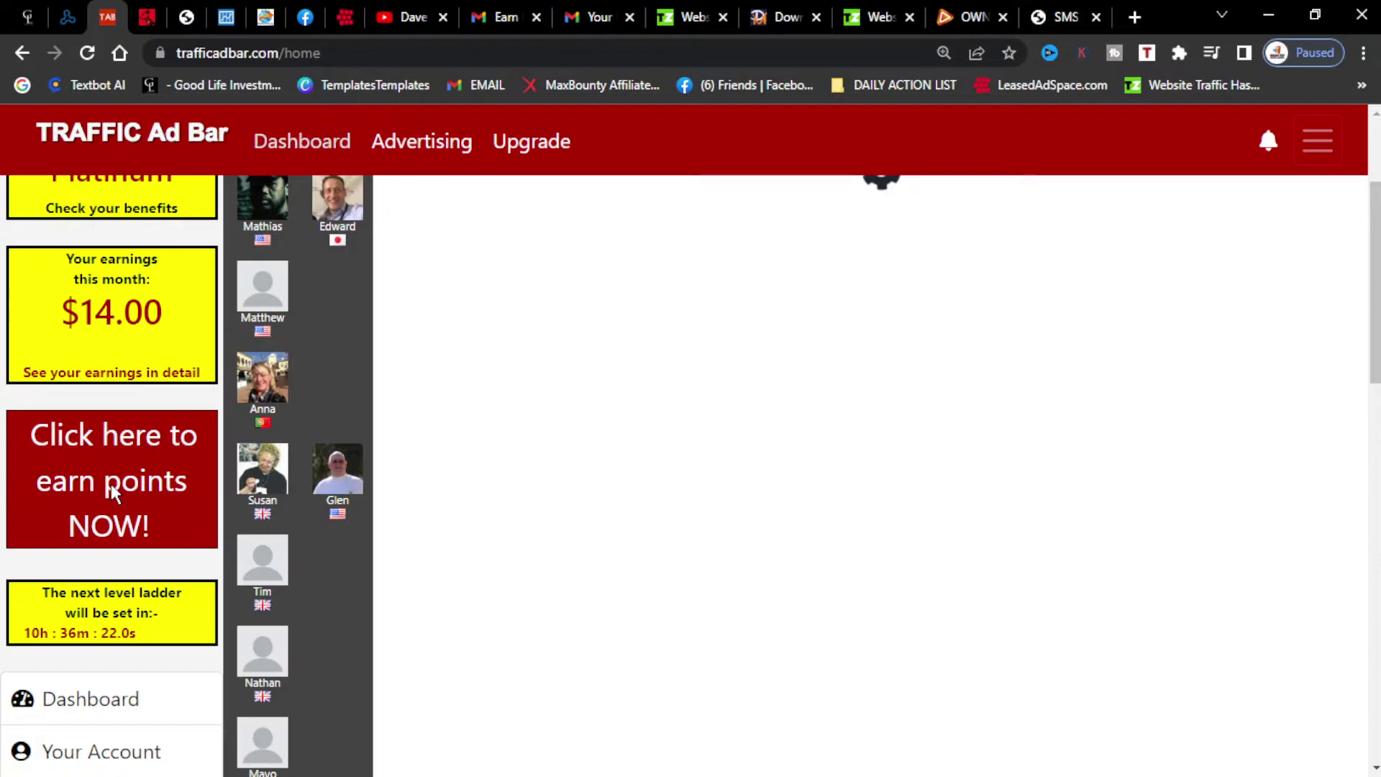
scroll(115, 467, up, 1)
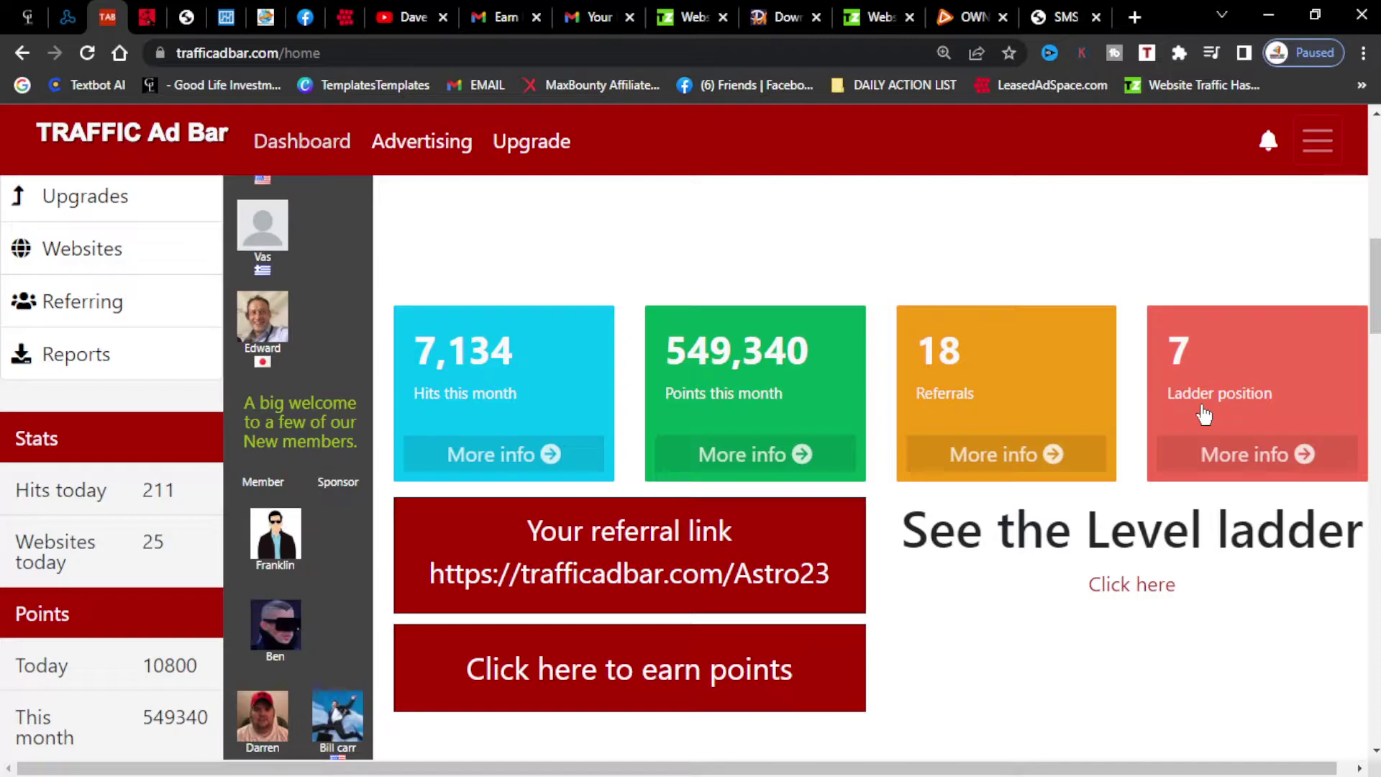
Examine the Top 20 Members and Top 20 Surfers Yesterday rankings on the dashboard
scroll(653, 504, down, 4)
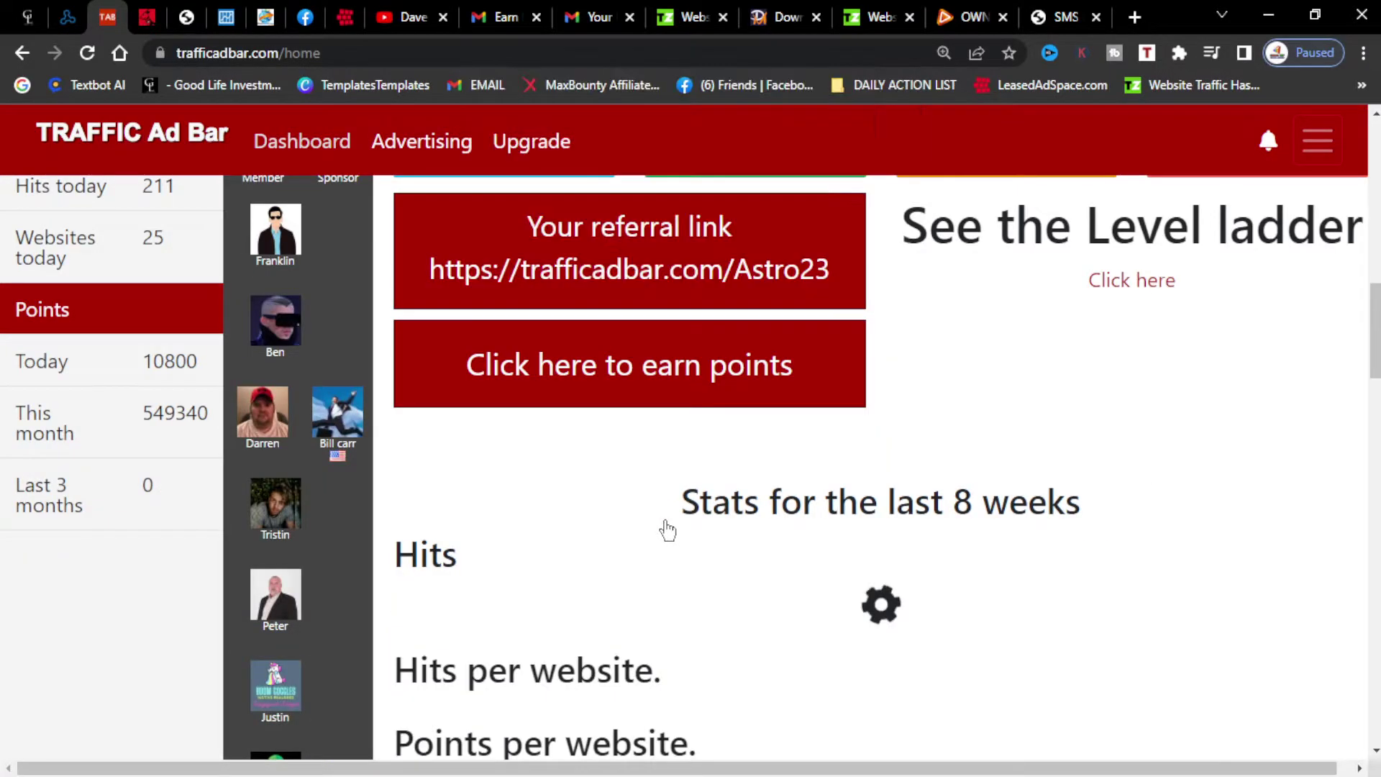
scroll(668, 530, down, 5)
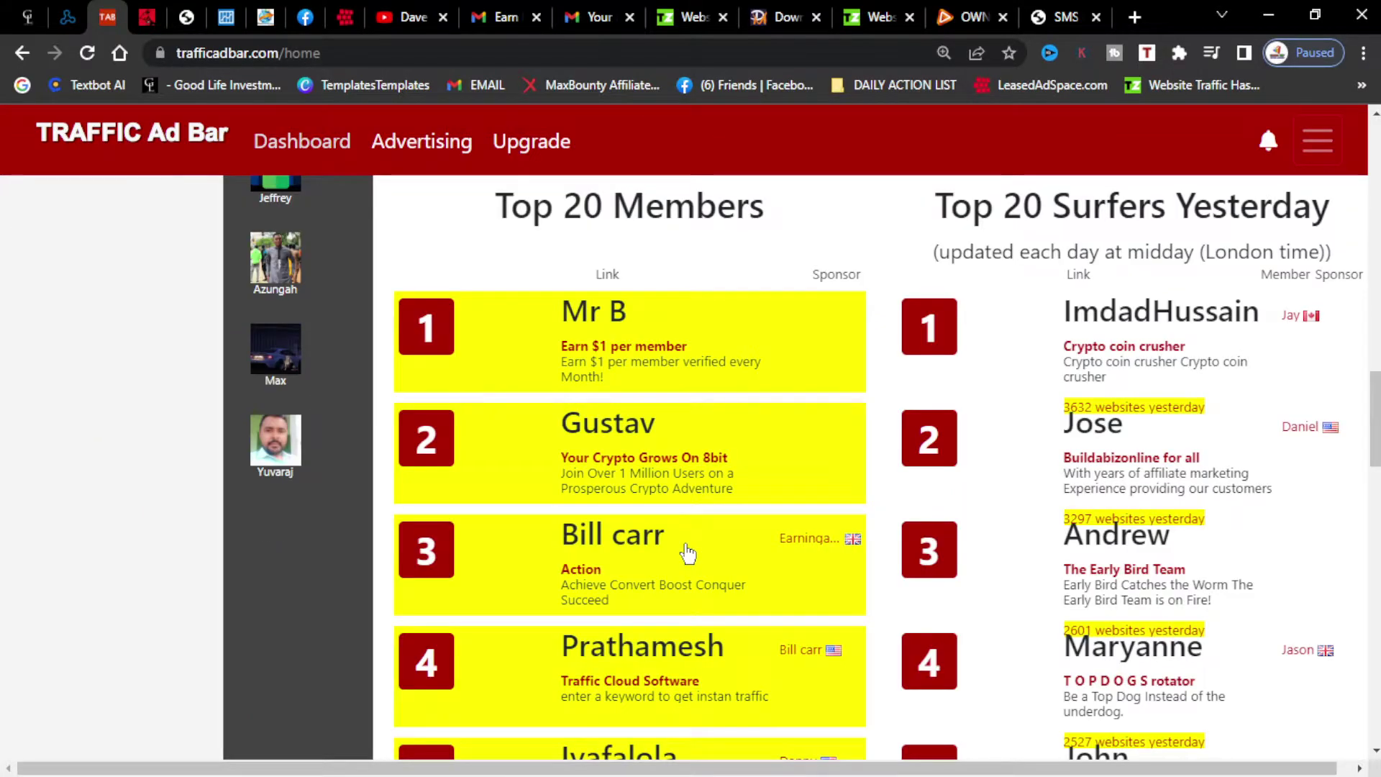
scroll(689, 553, up, 1)
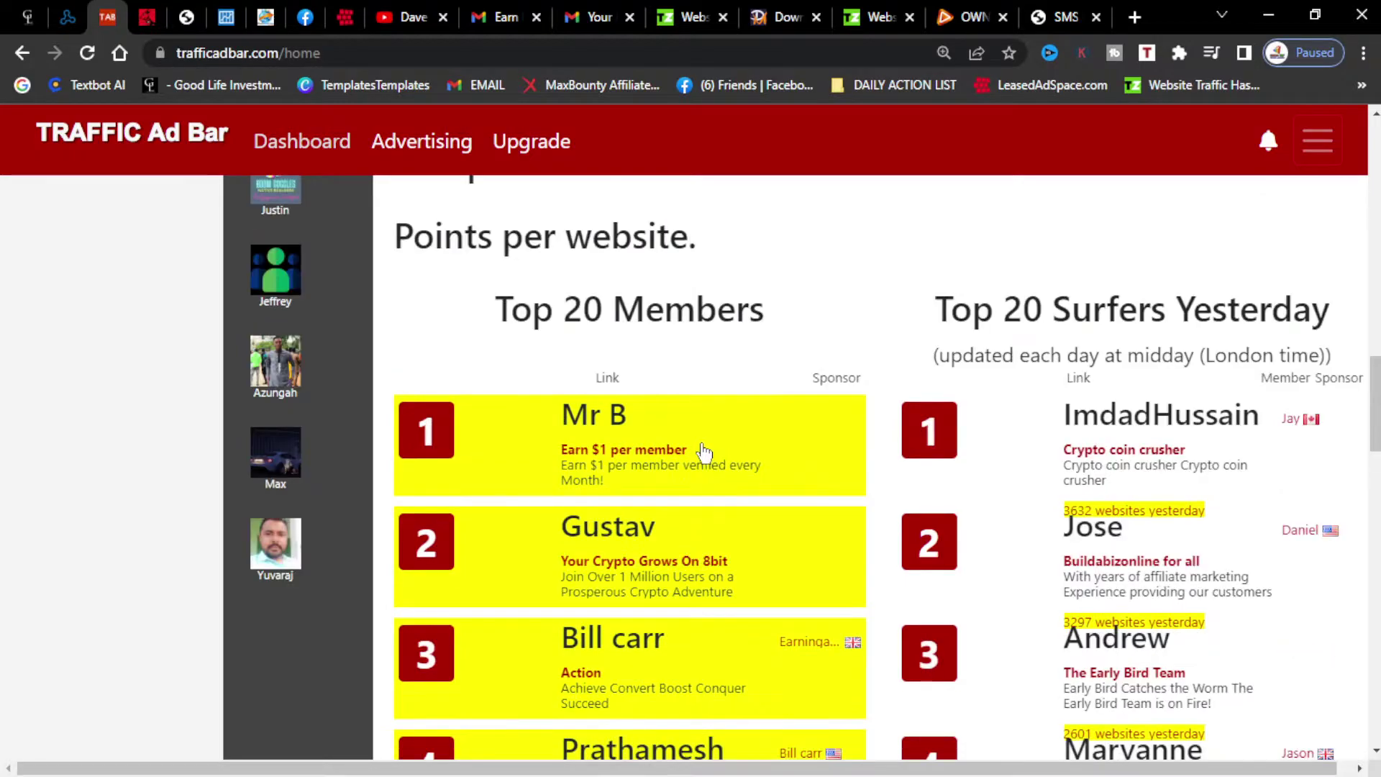
scroll(1147, 336, down, 2)
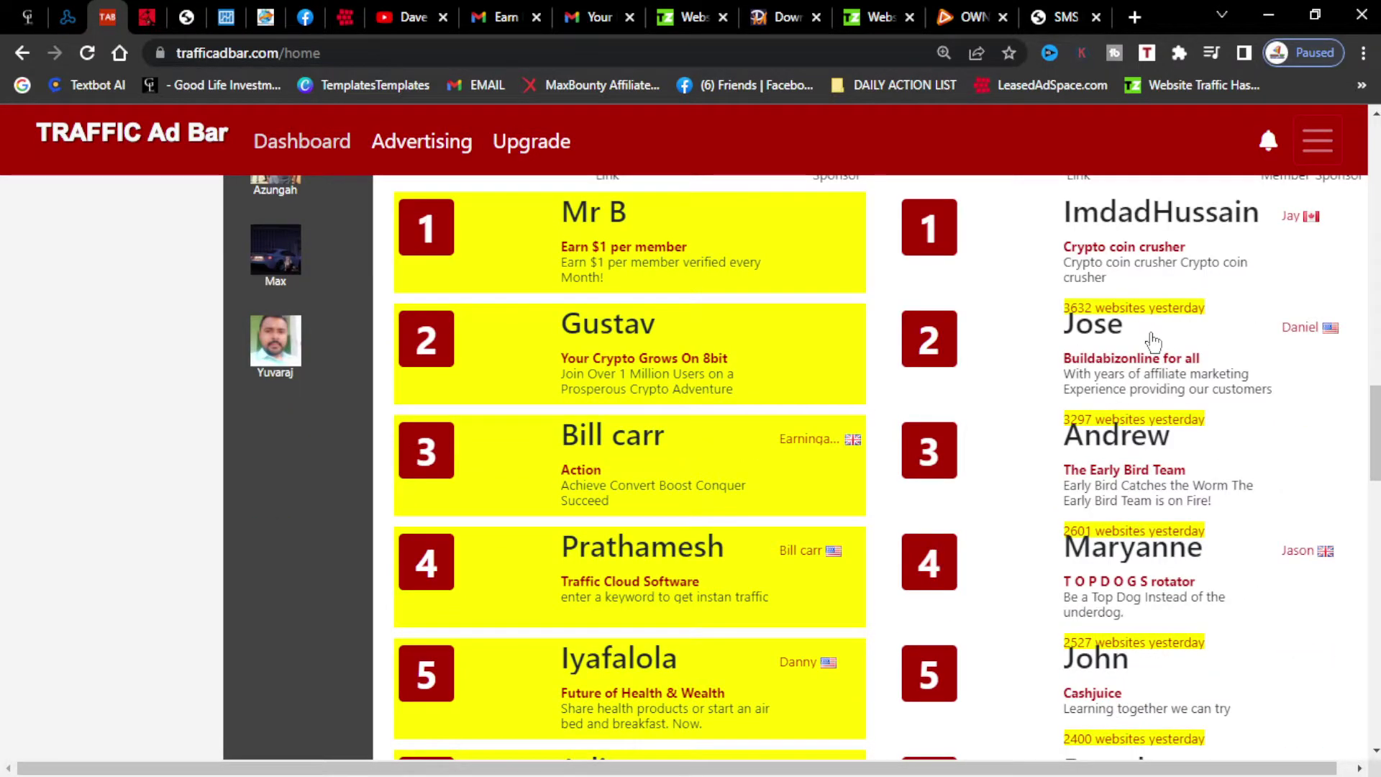
scroll(1122, 421, up, 2)
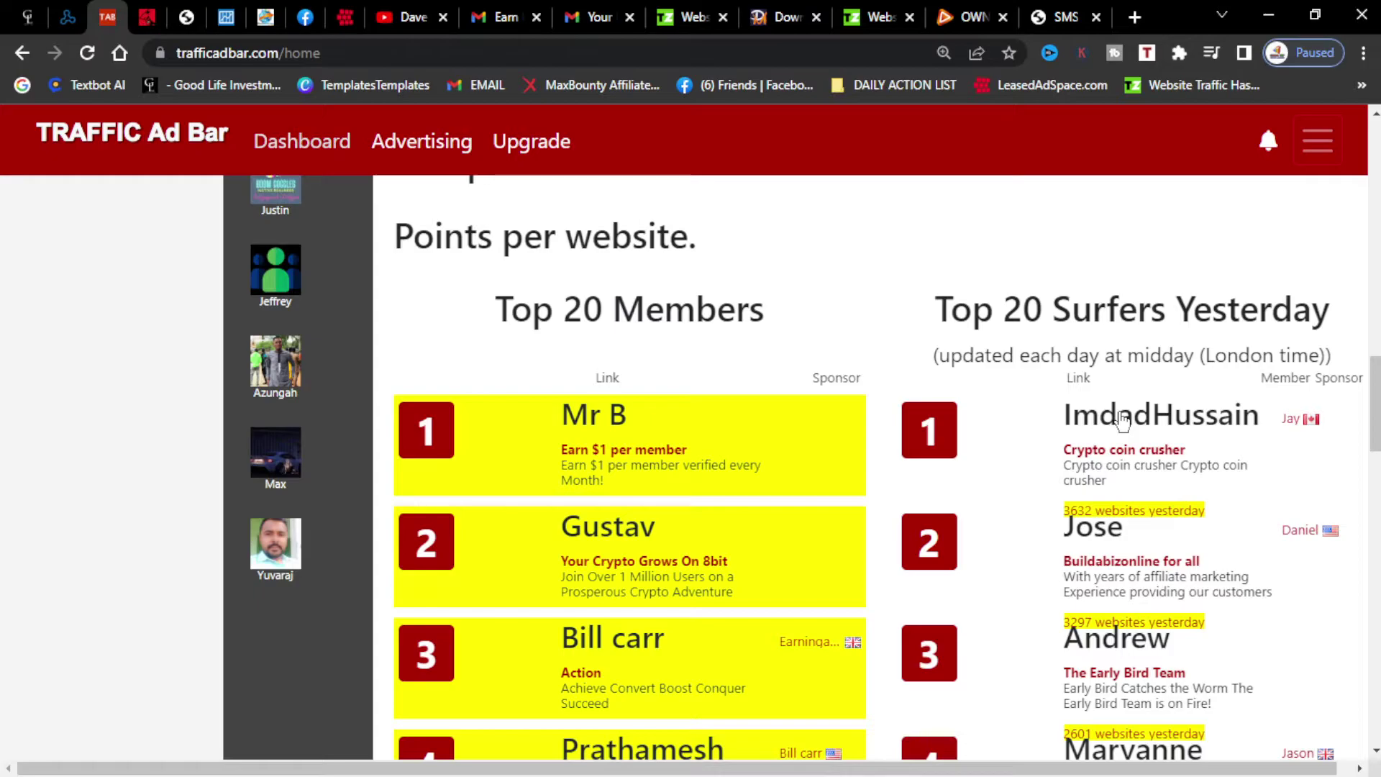
Review the hits-per-website table and the Total Hits and Total Points charts for the last 8 weeks
scroll(1058, 467, up, 8)
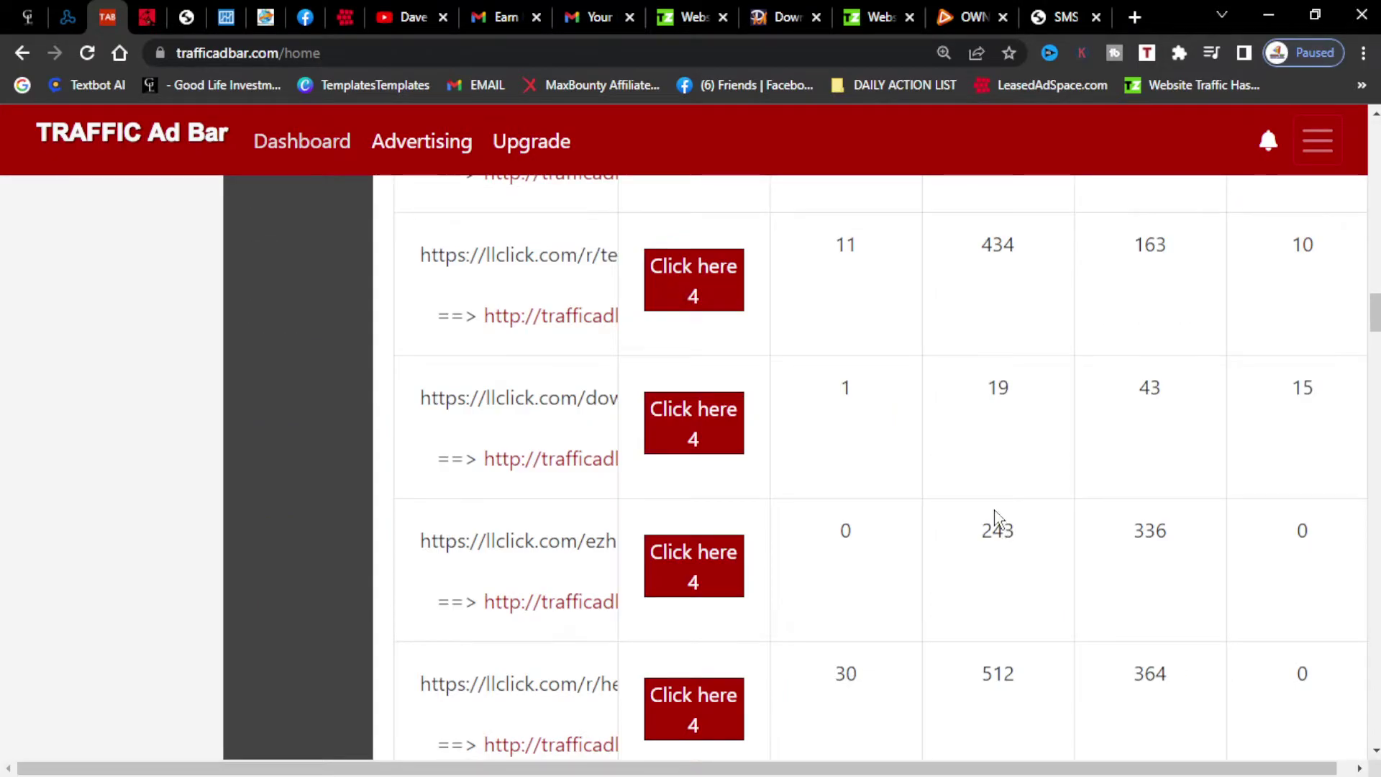
scroll(995, 516, down, 4)
scroll(633, 429, up, 7)
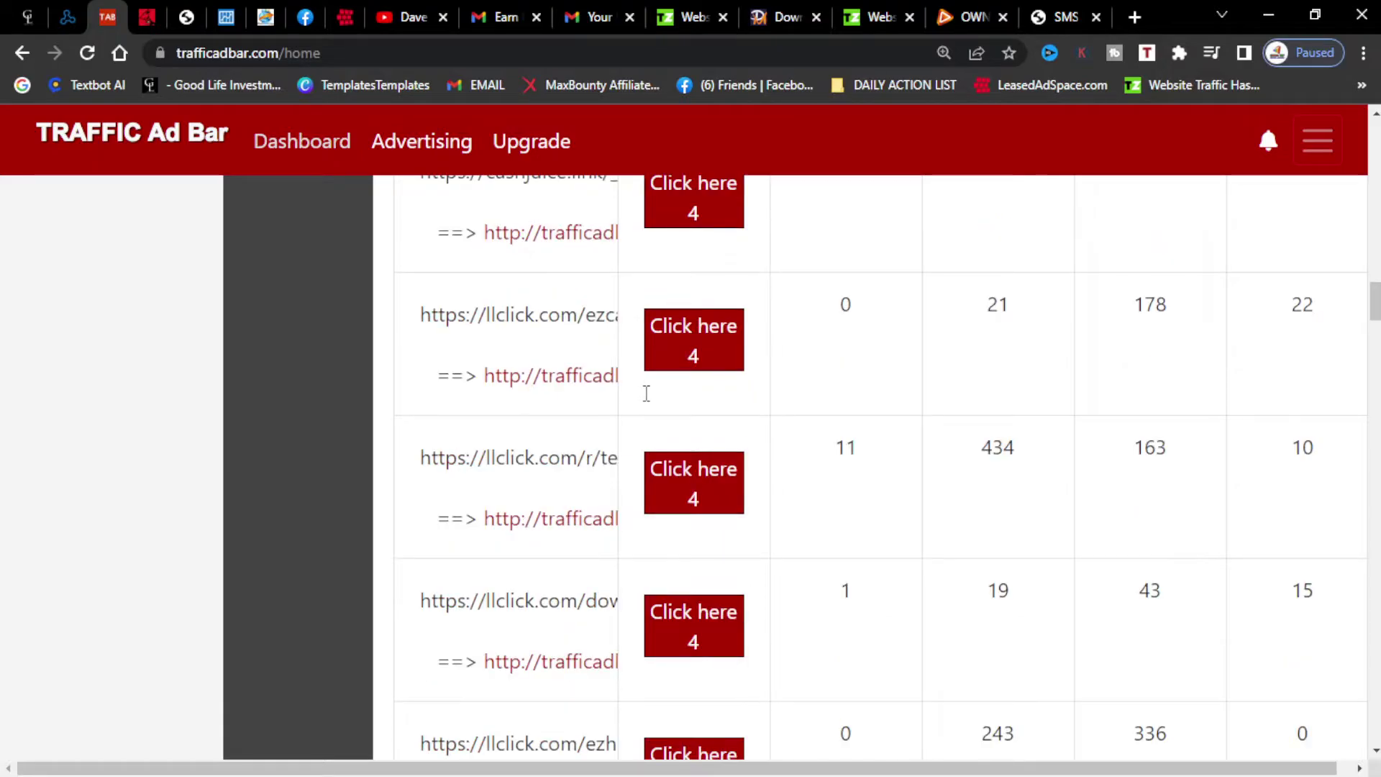
scroll(878, 262, up, 1)
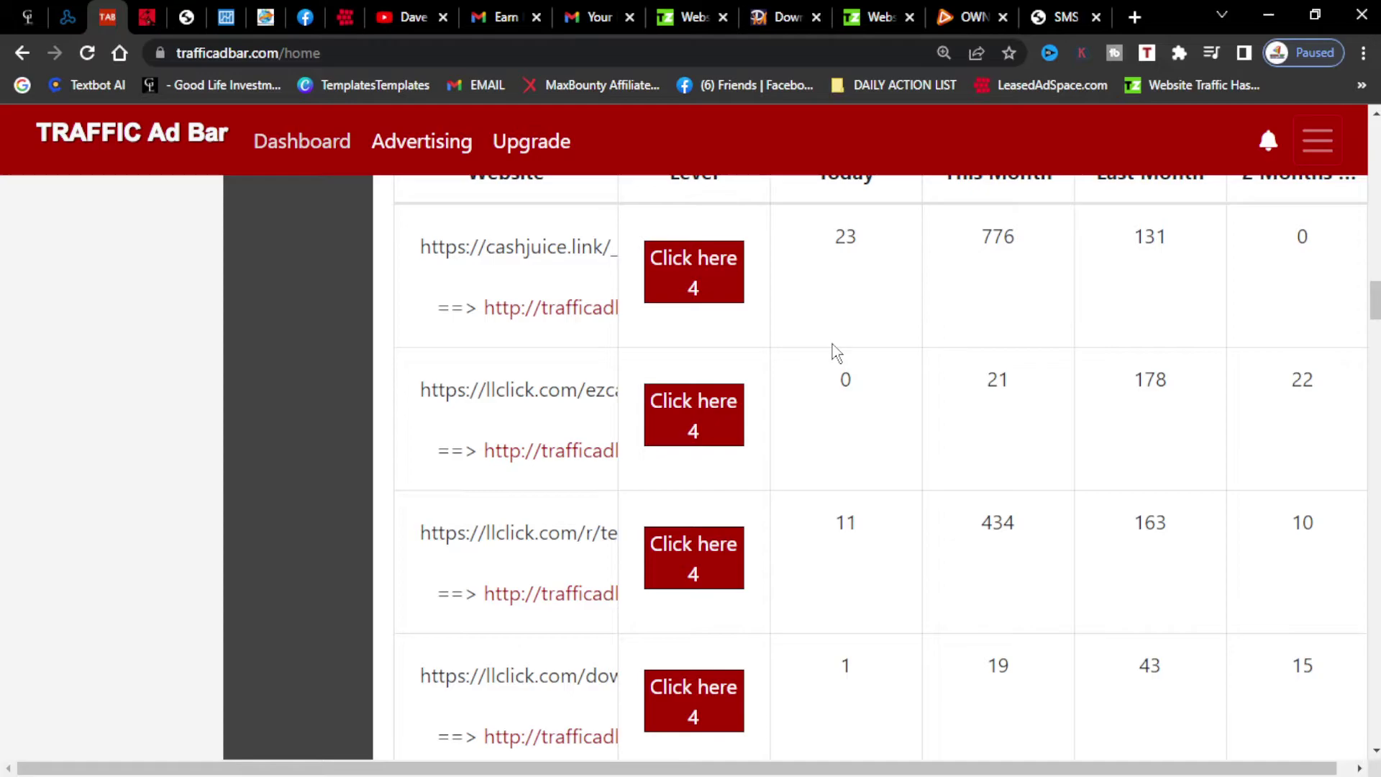
scroll(479, 430, up, 3)
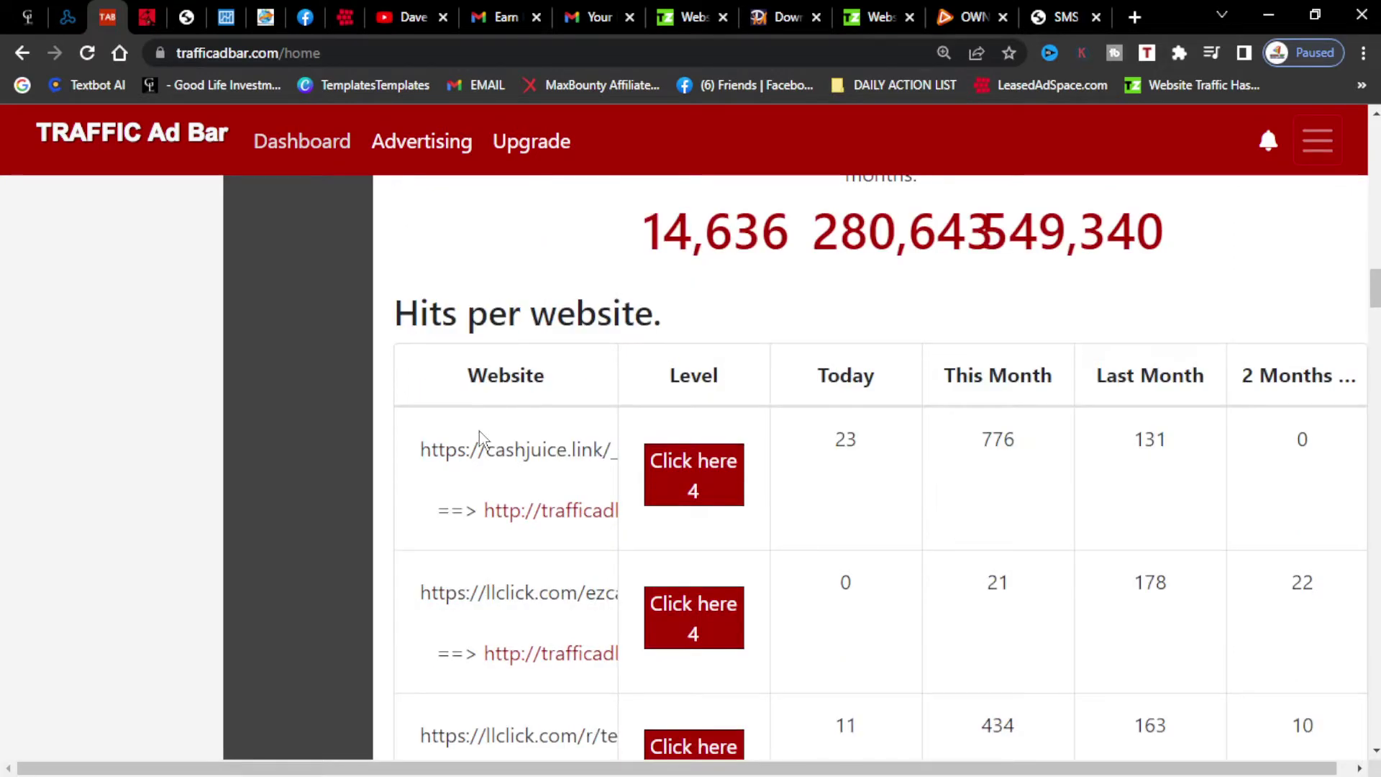
scroll(467, 360, up, 6)
scroll(539, 401, up, 5)
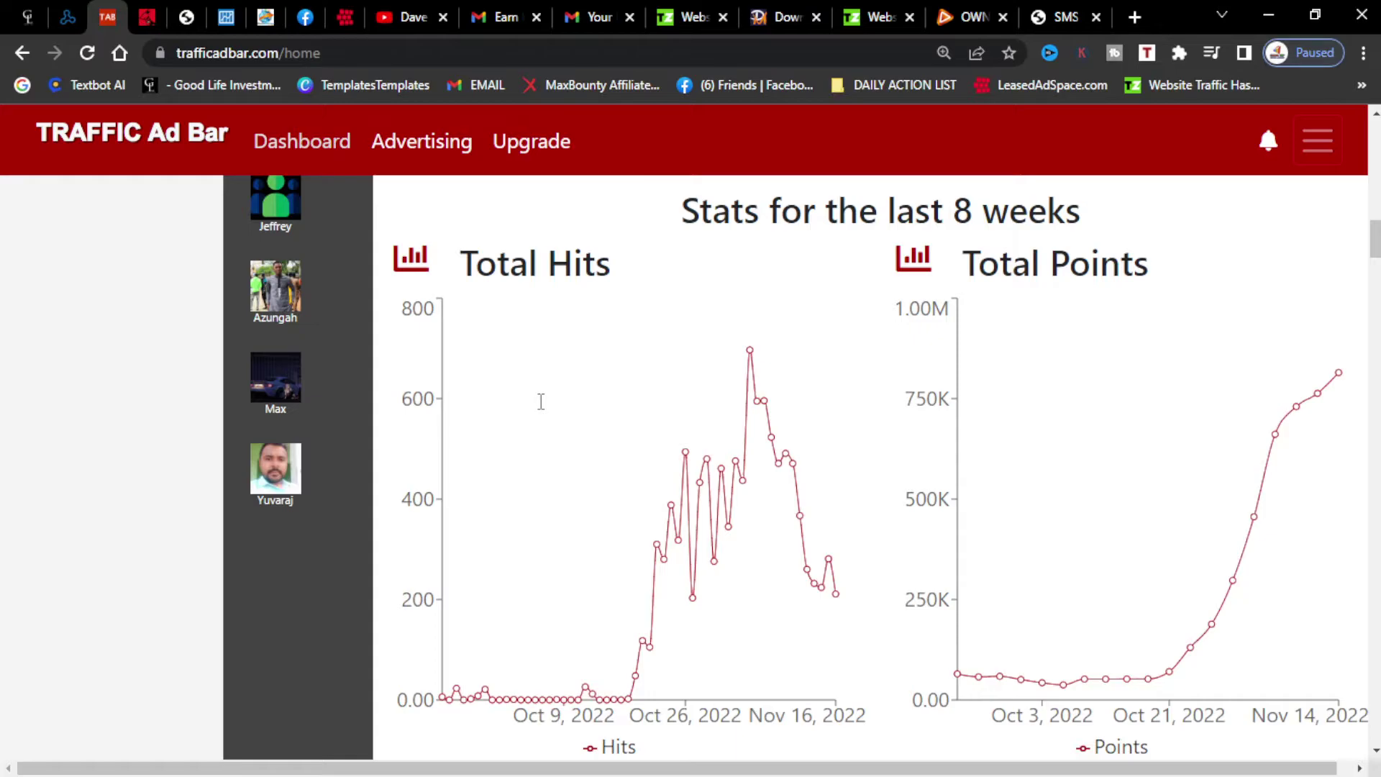
scroll(541, 401, up, 5)
scroll(647, 504, up, 4)
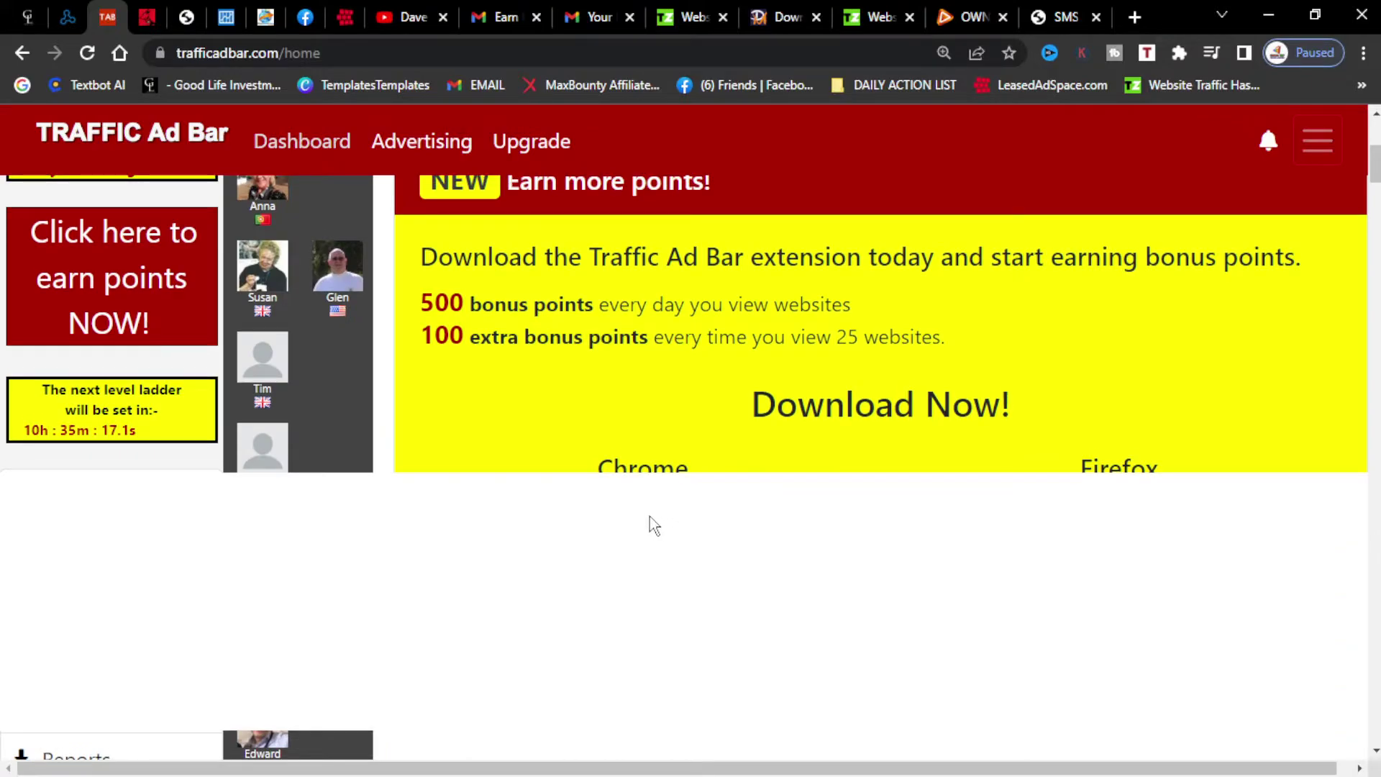
scroll(653, 525, up, 5)
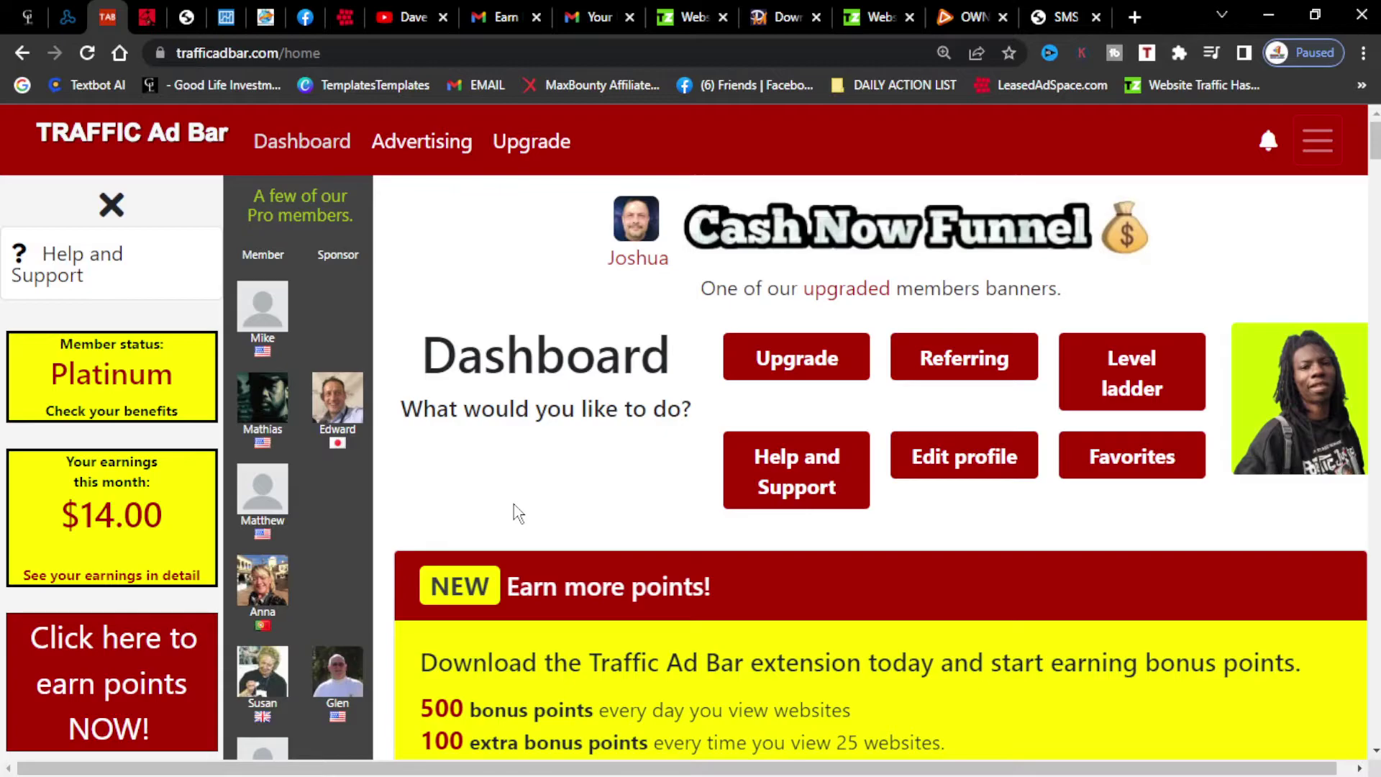
Open the Your websites page from the Websites section of the member area
scroll(518, 512, down, 1)
scroll(376, 517, down, 5)
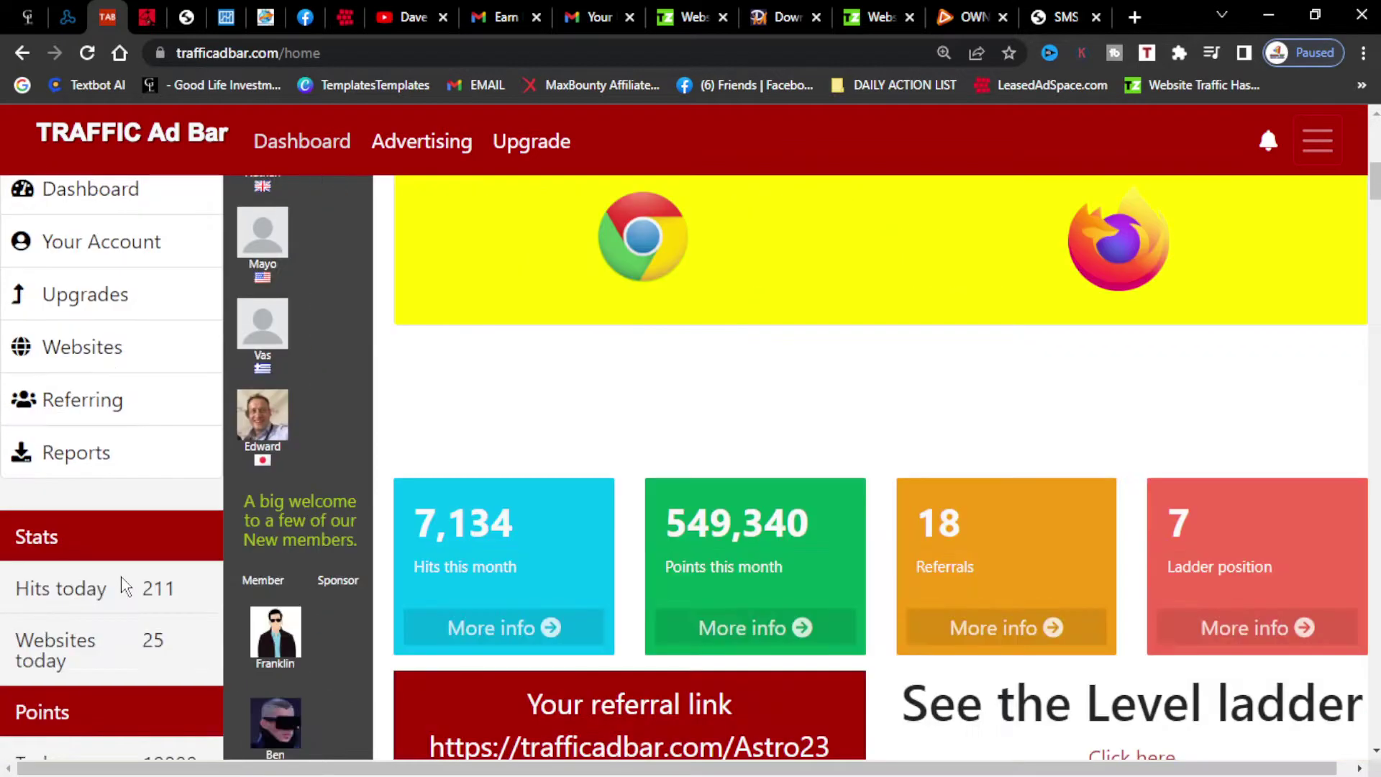
scroll(124, 586, down, 1)
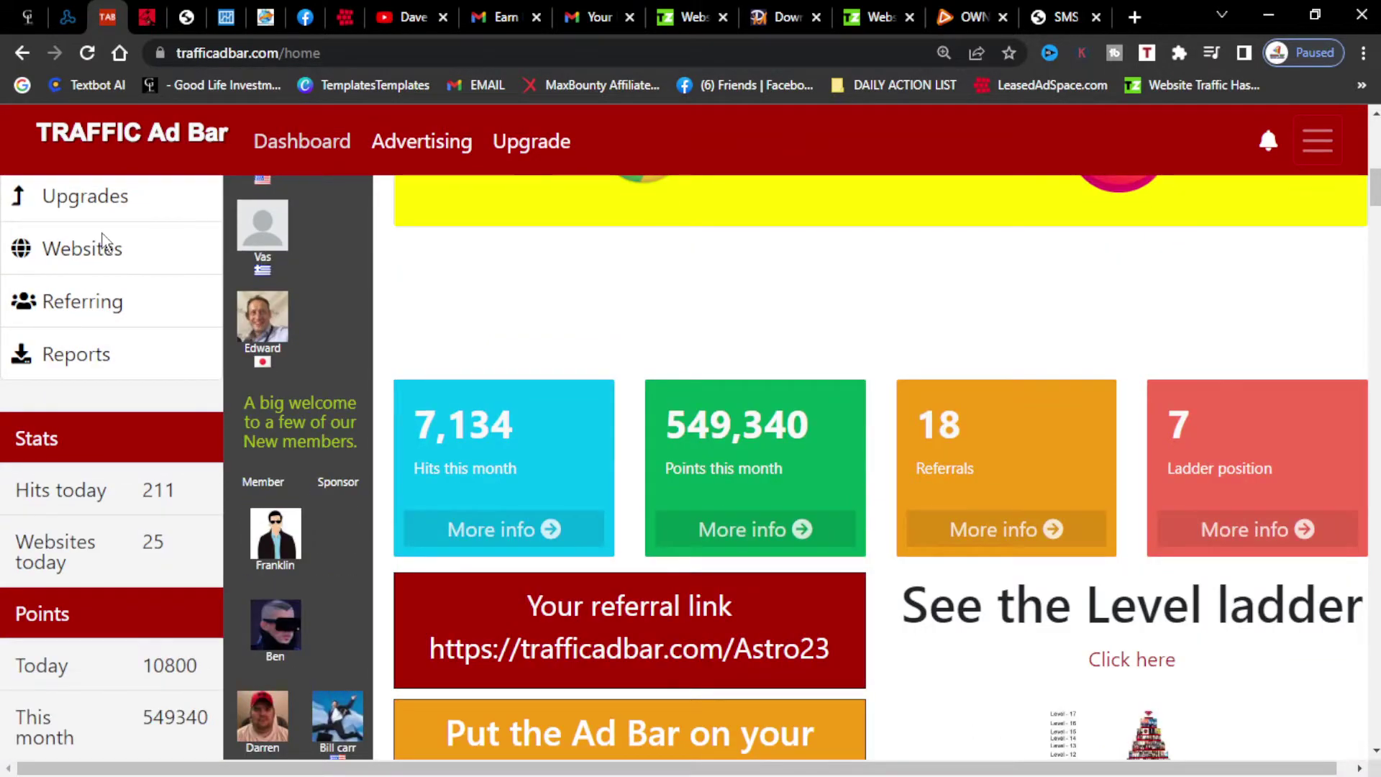
click(96, 248)
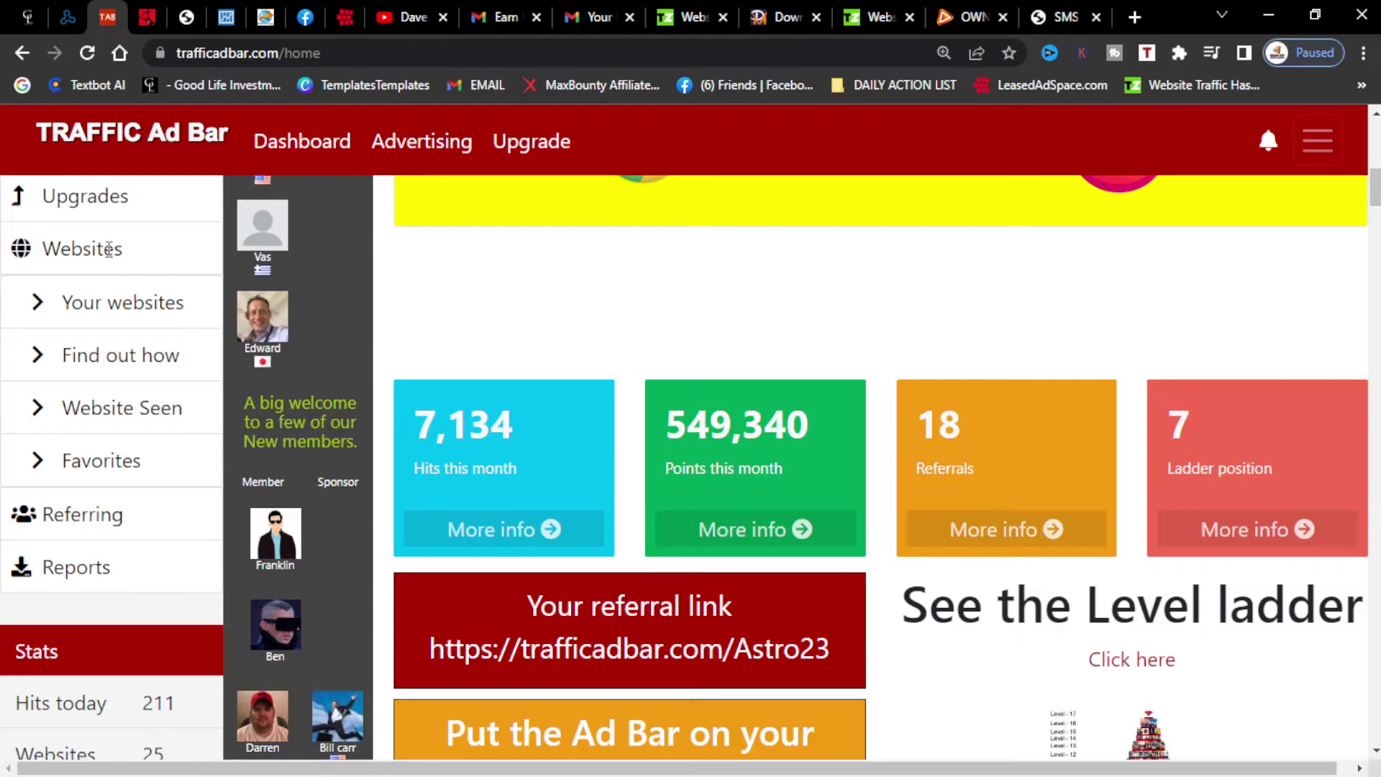
click(99, 310)
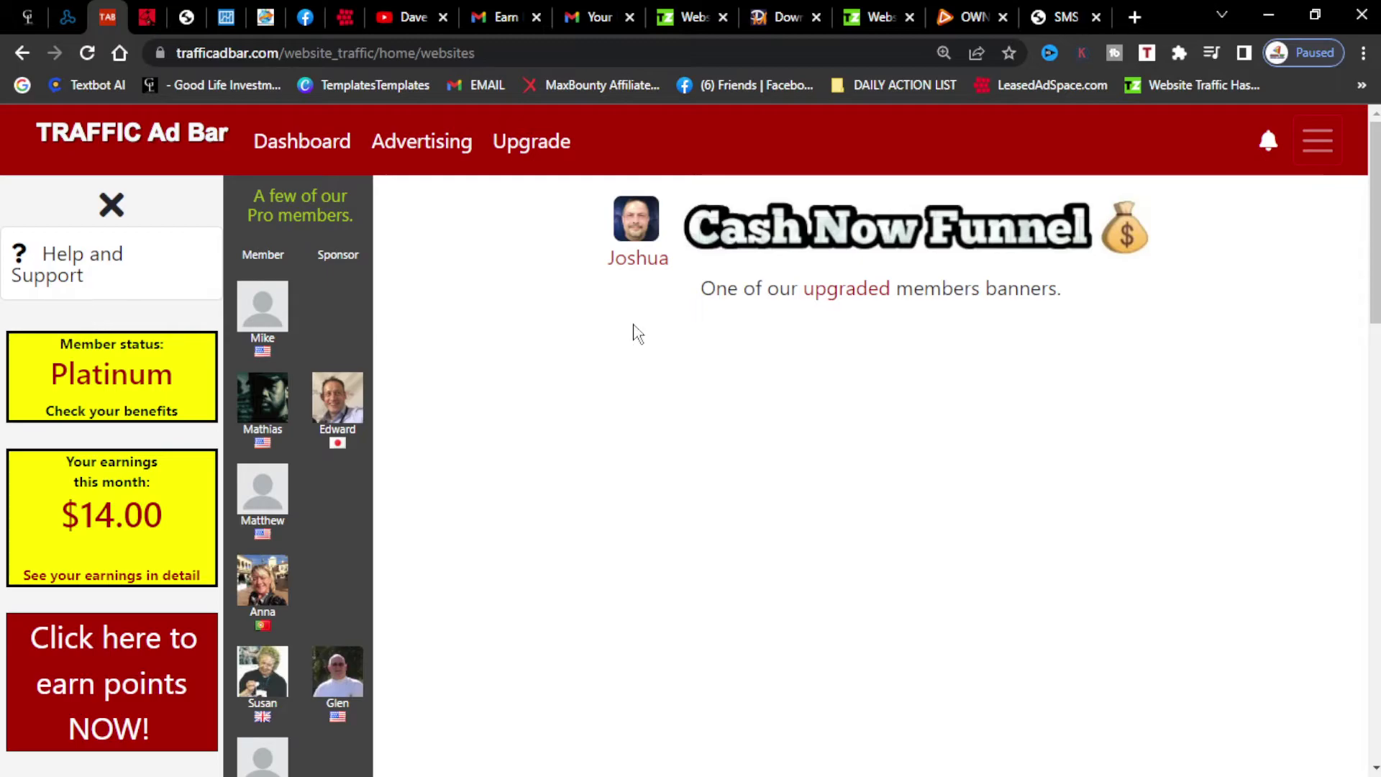
scroll(640, 346, down, 4)
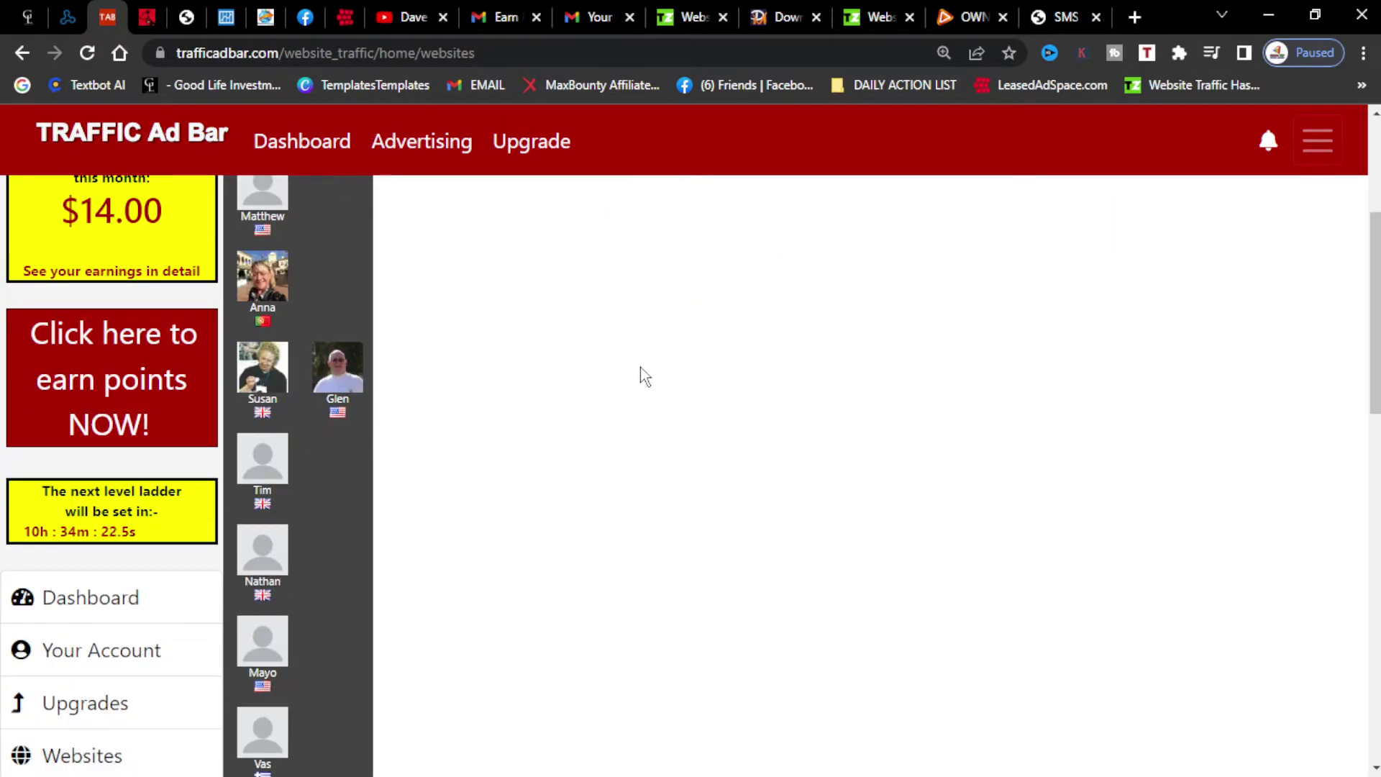
scroll(573, 406, down, 3)
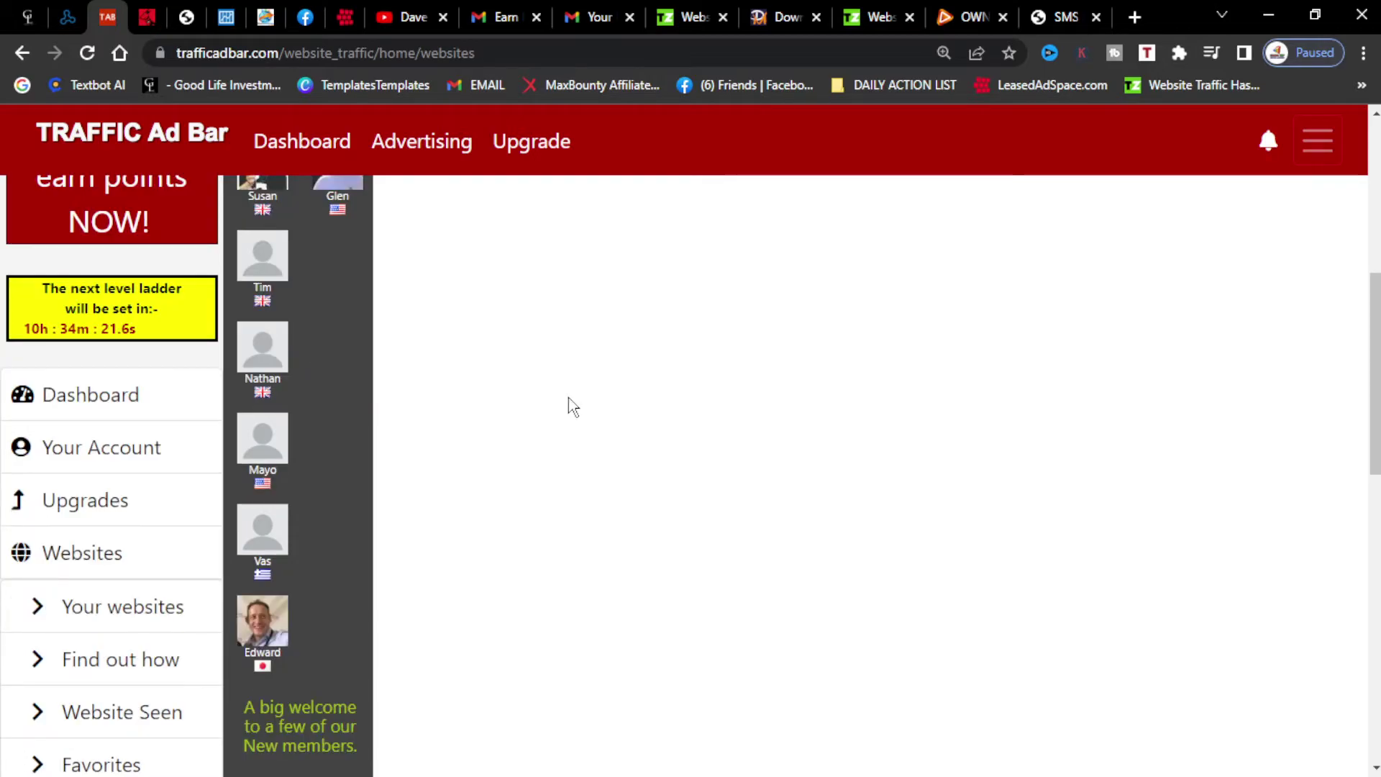
scroll(112, 435, up, 2)
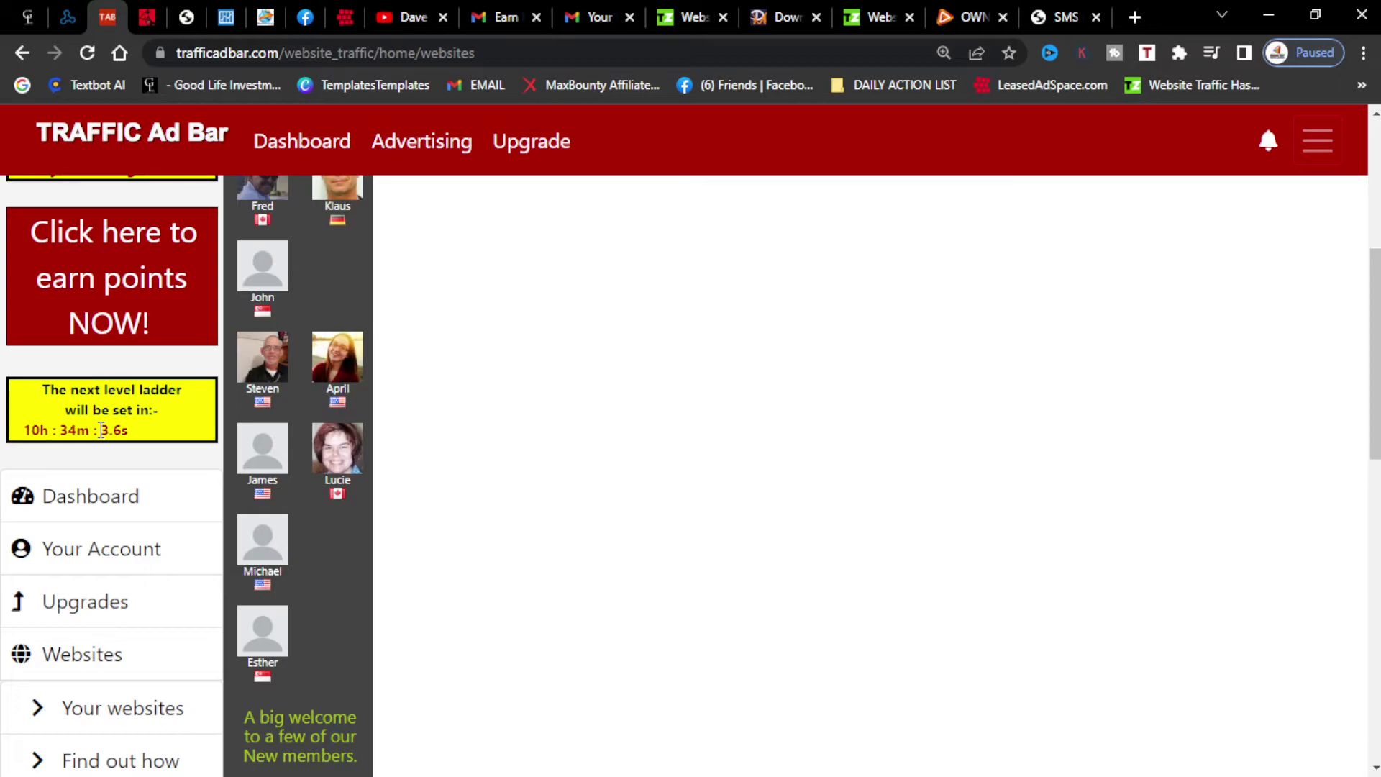
scroll(54, 428, up, 5)
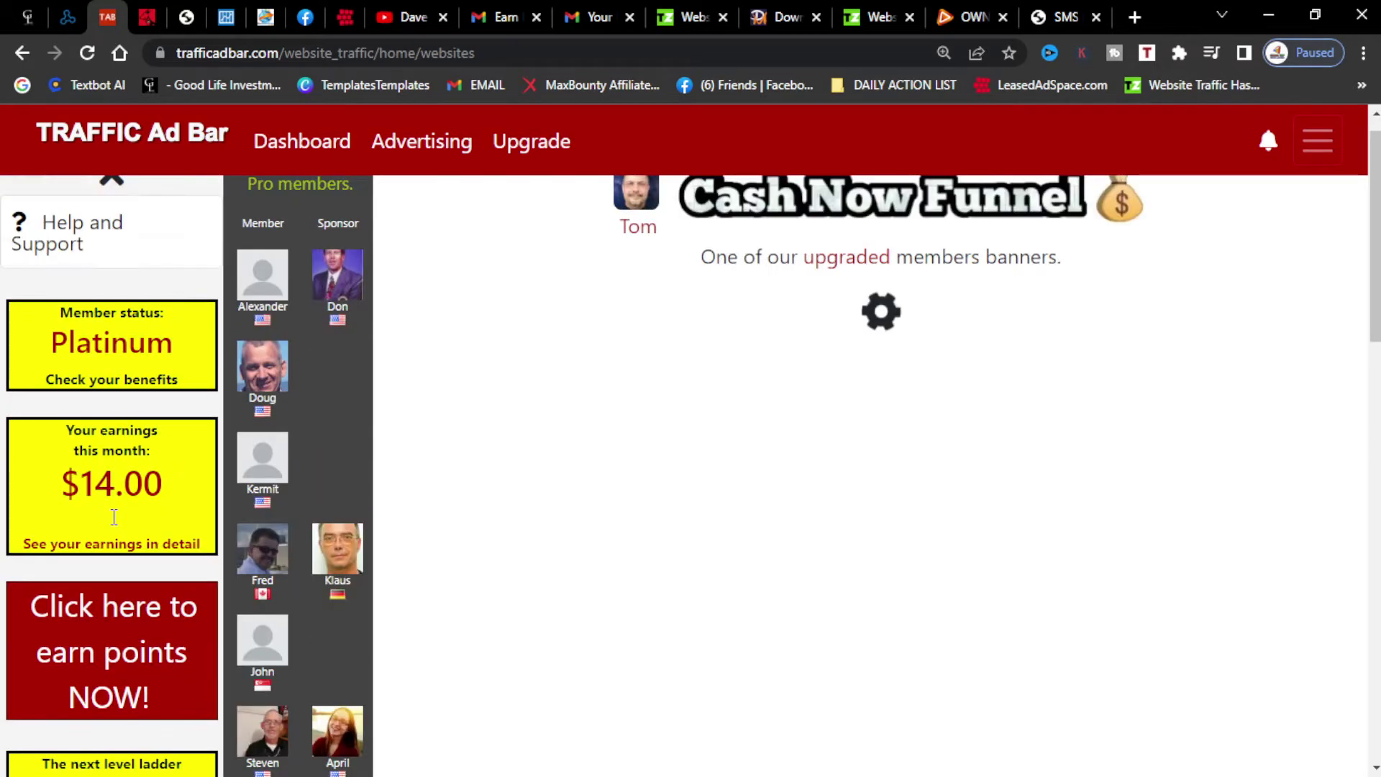
scroll(136, 540, down, 4)
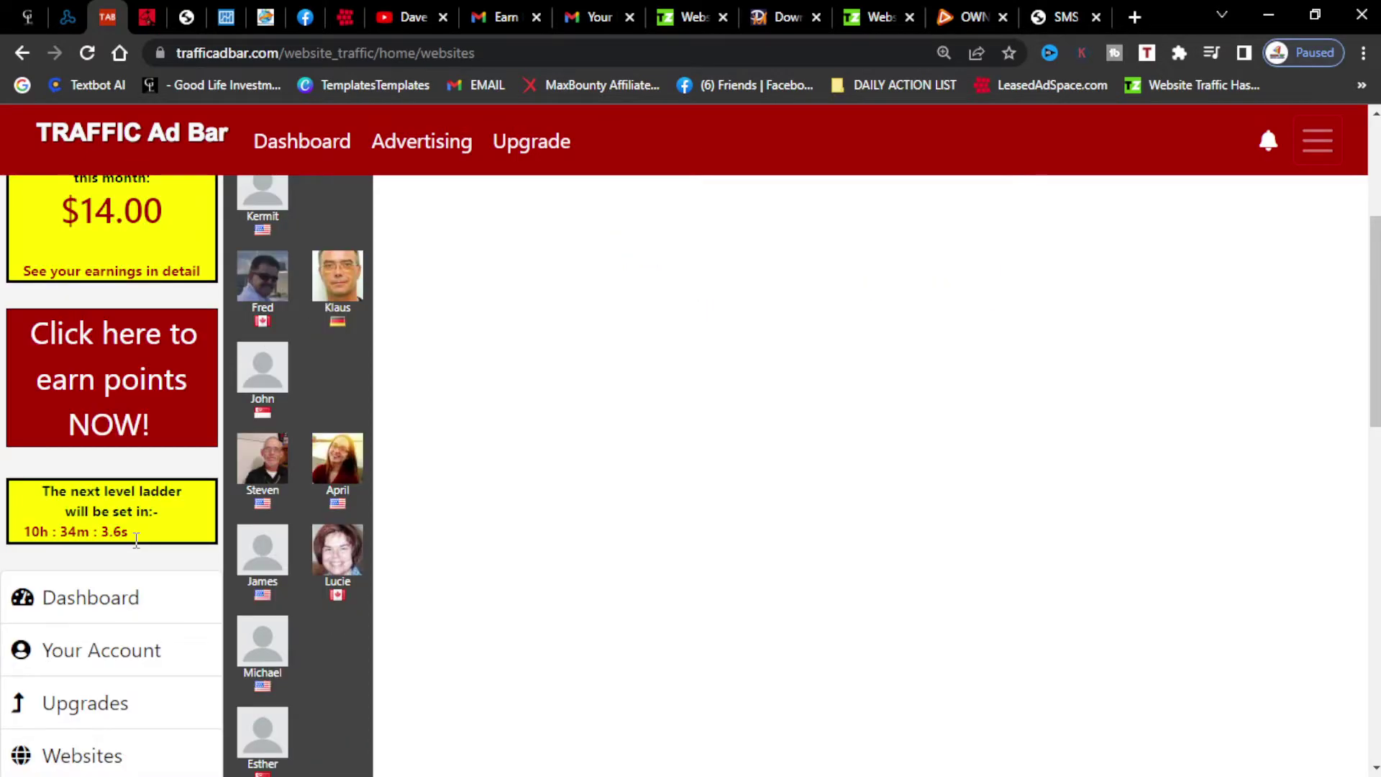
scroll(136, 540, down, 5)
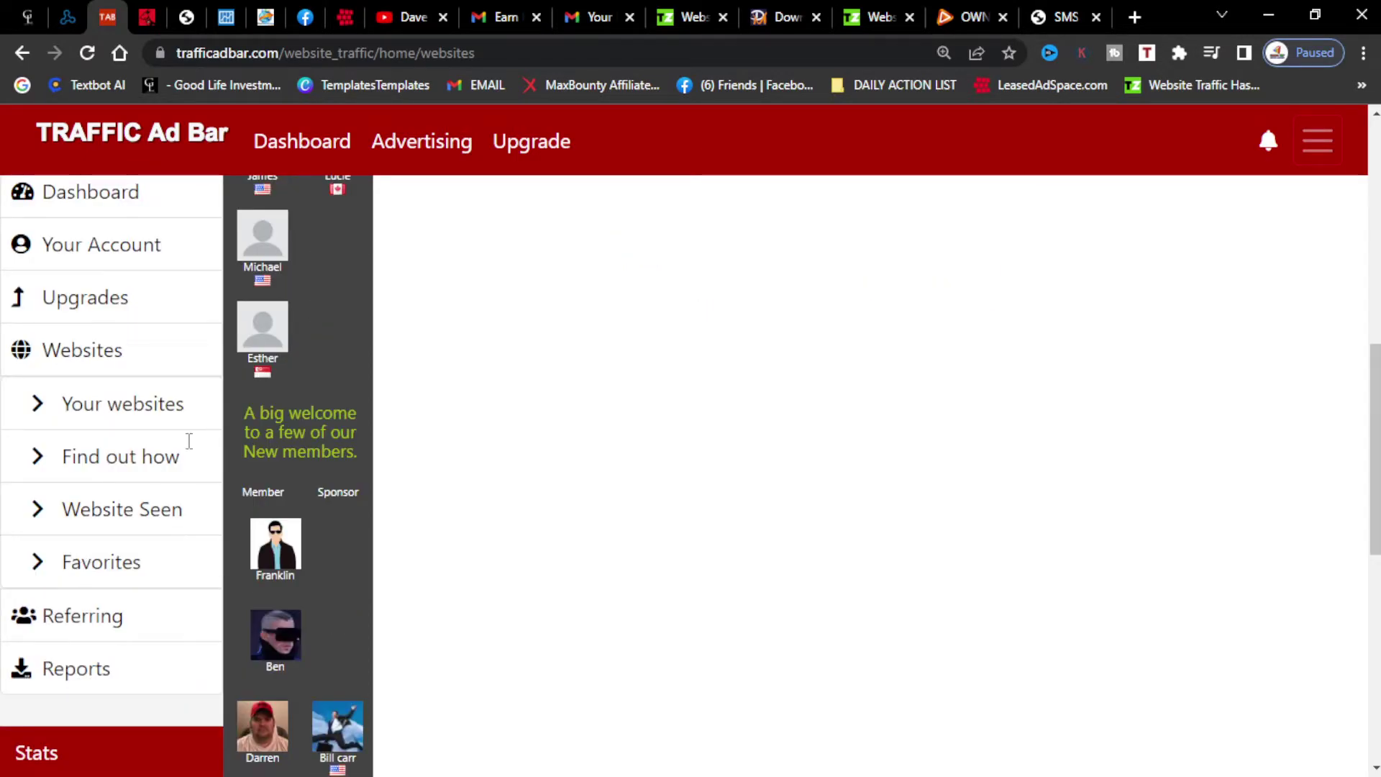
Check the Stats and Points sections beside the websites page, and choose to wait for the unresponsive page
scroll(188, 440, down, 6)
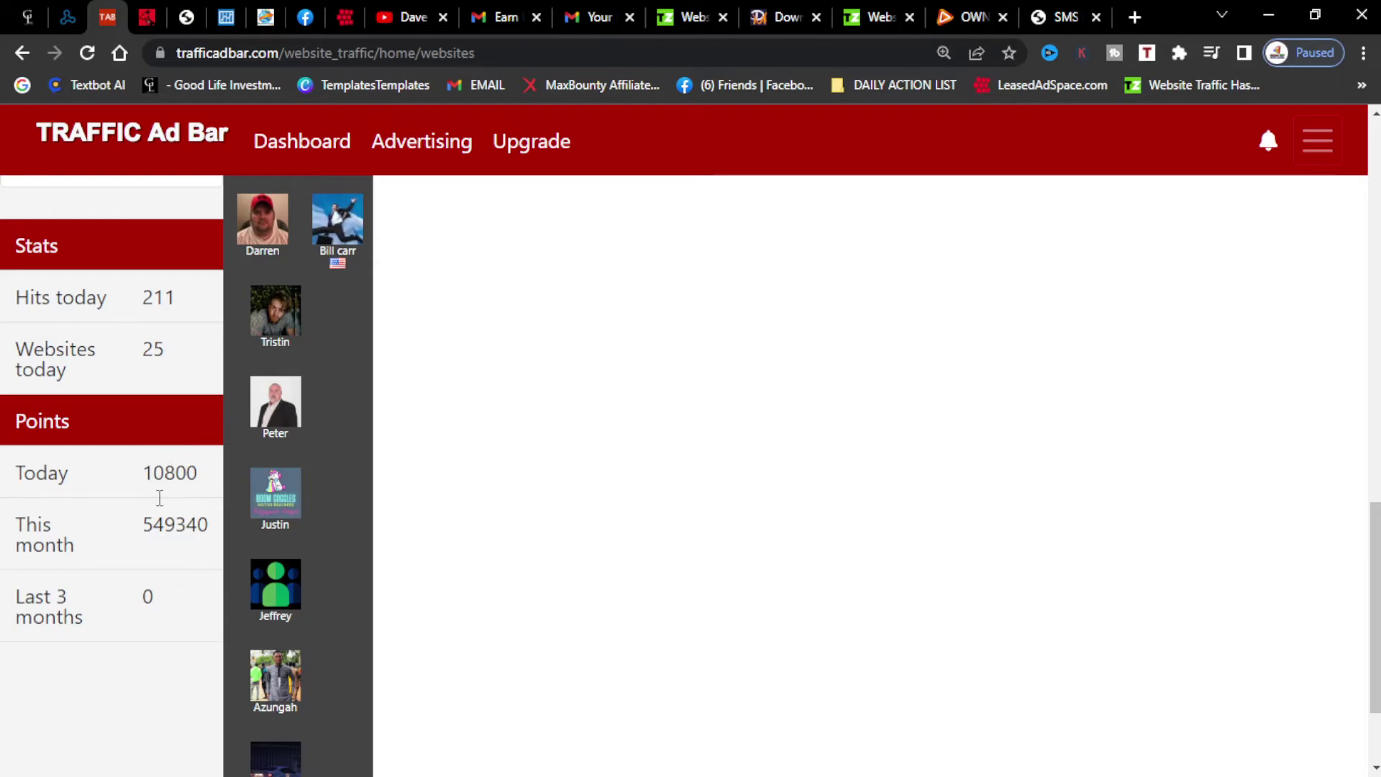
scroll(160, 493, up, 3)
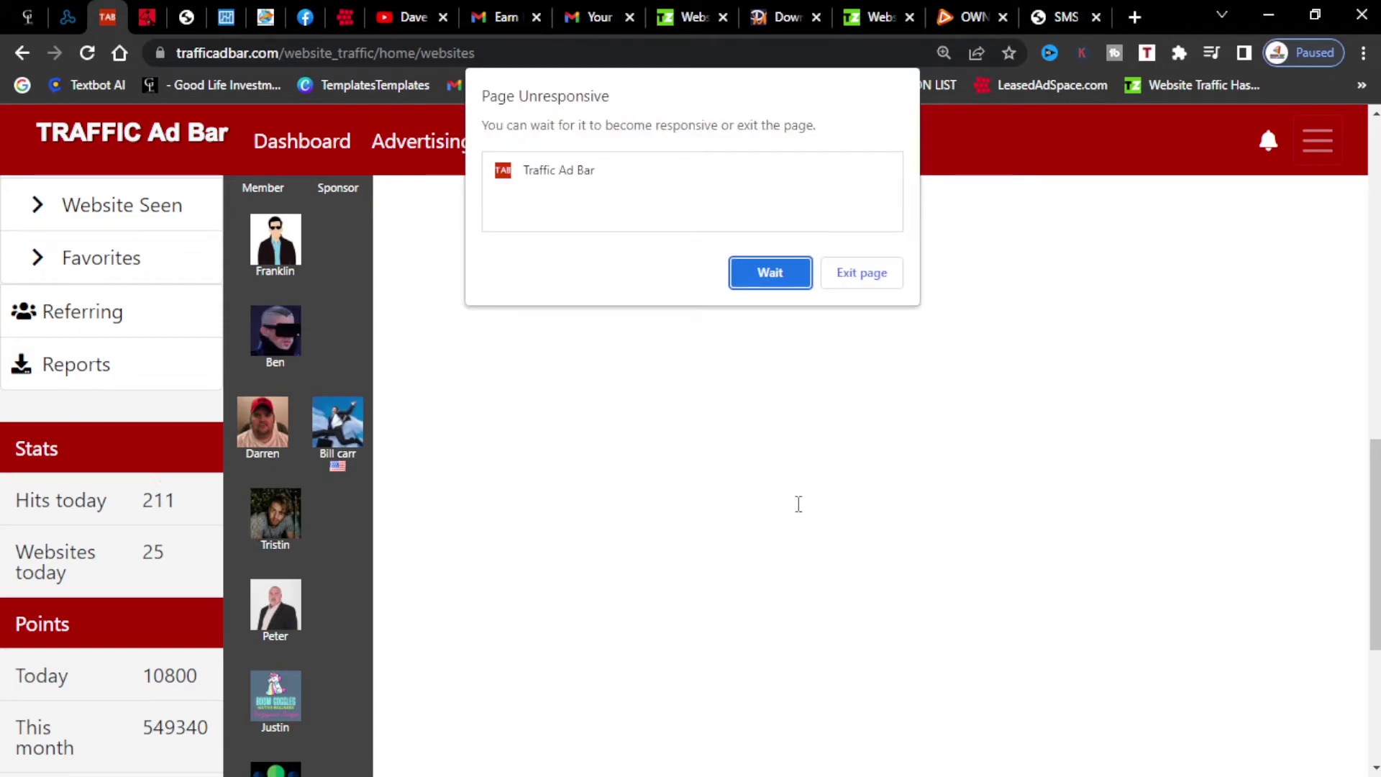
click(780, 279)
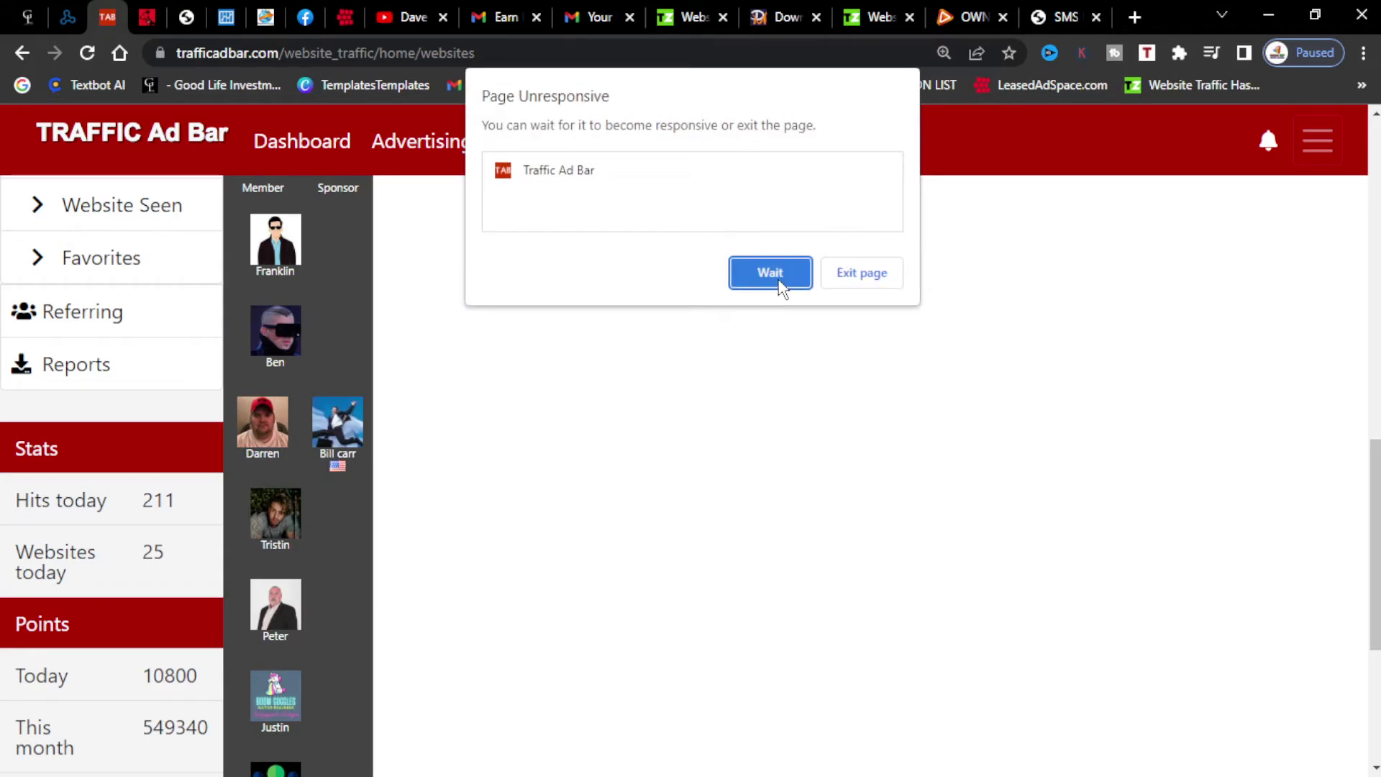
click(780, 277)
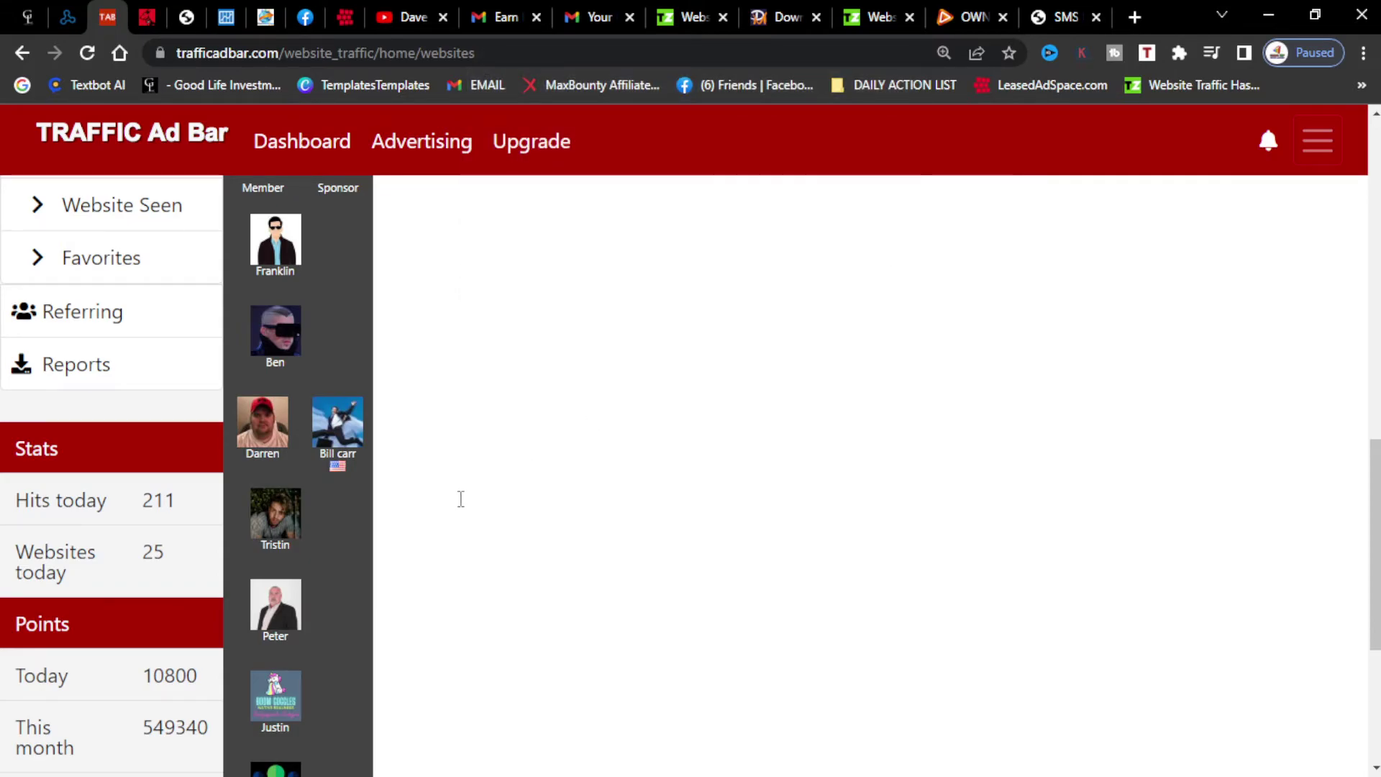
Review the form for adding a website or affiliate link and the first websites listed under it
scroll(461, 500, up, 3)
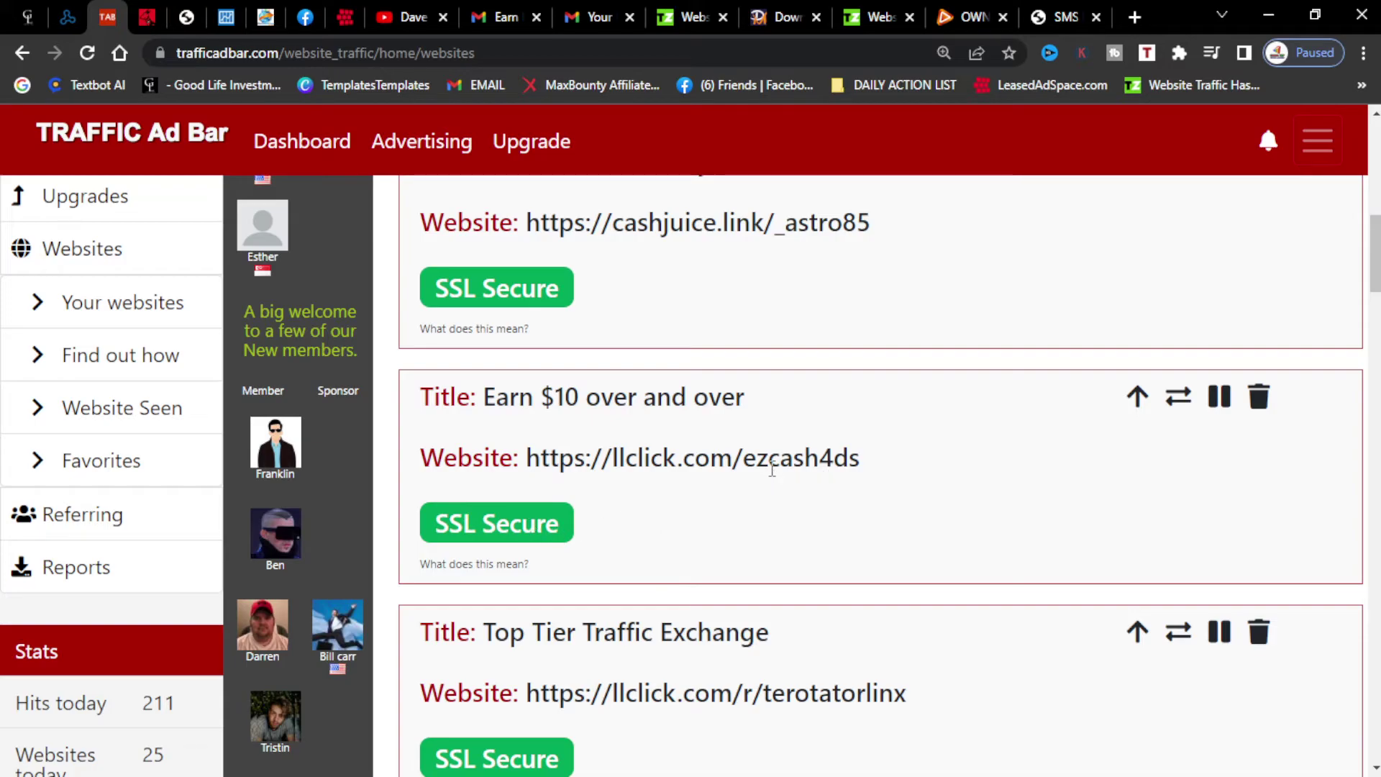
scroll(830, 462, up, 1)
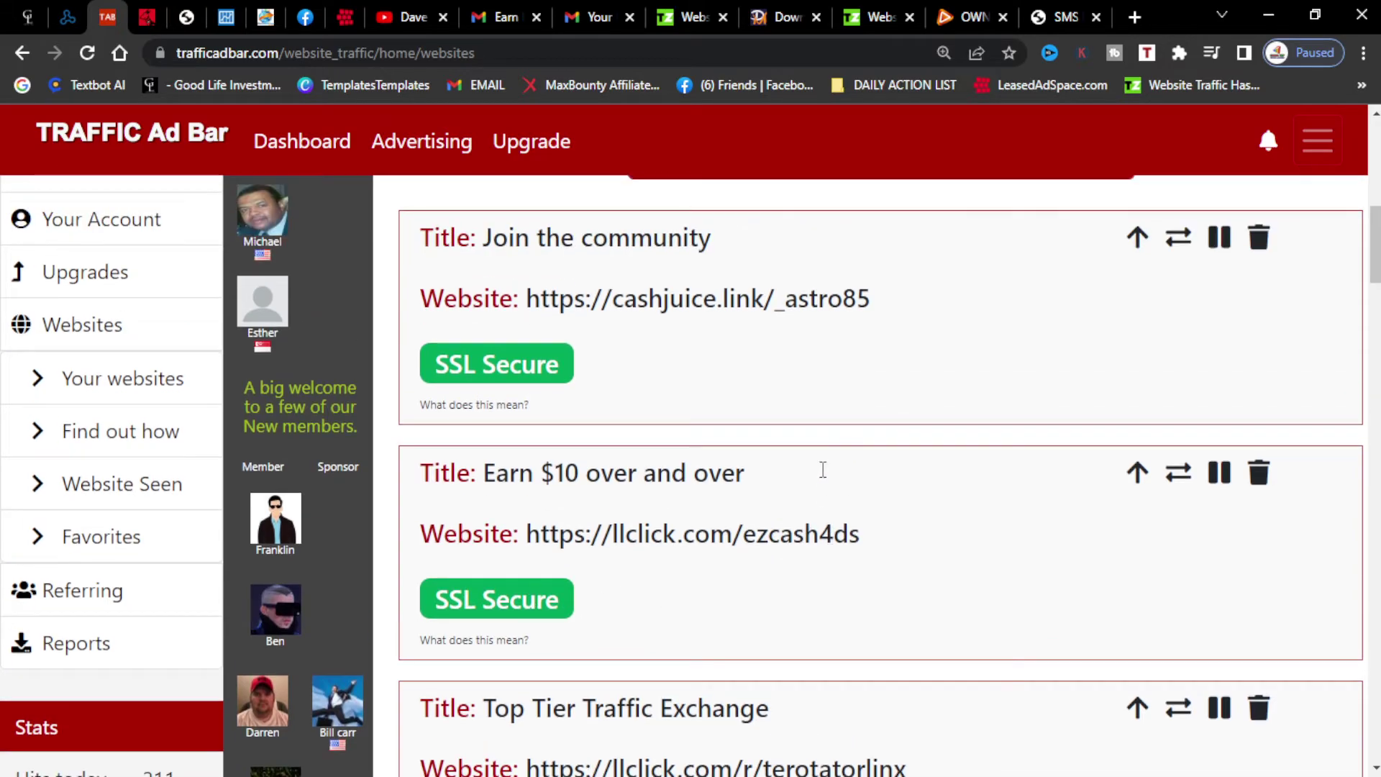
scroll(823, 469, up, 7)
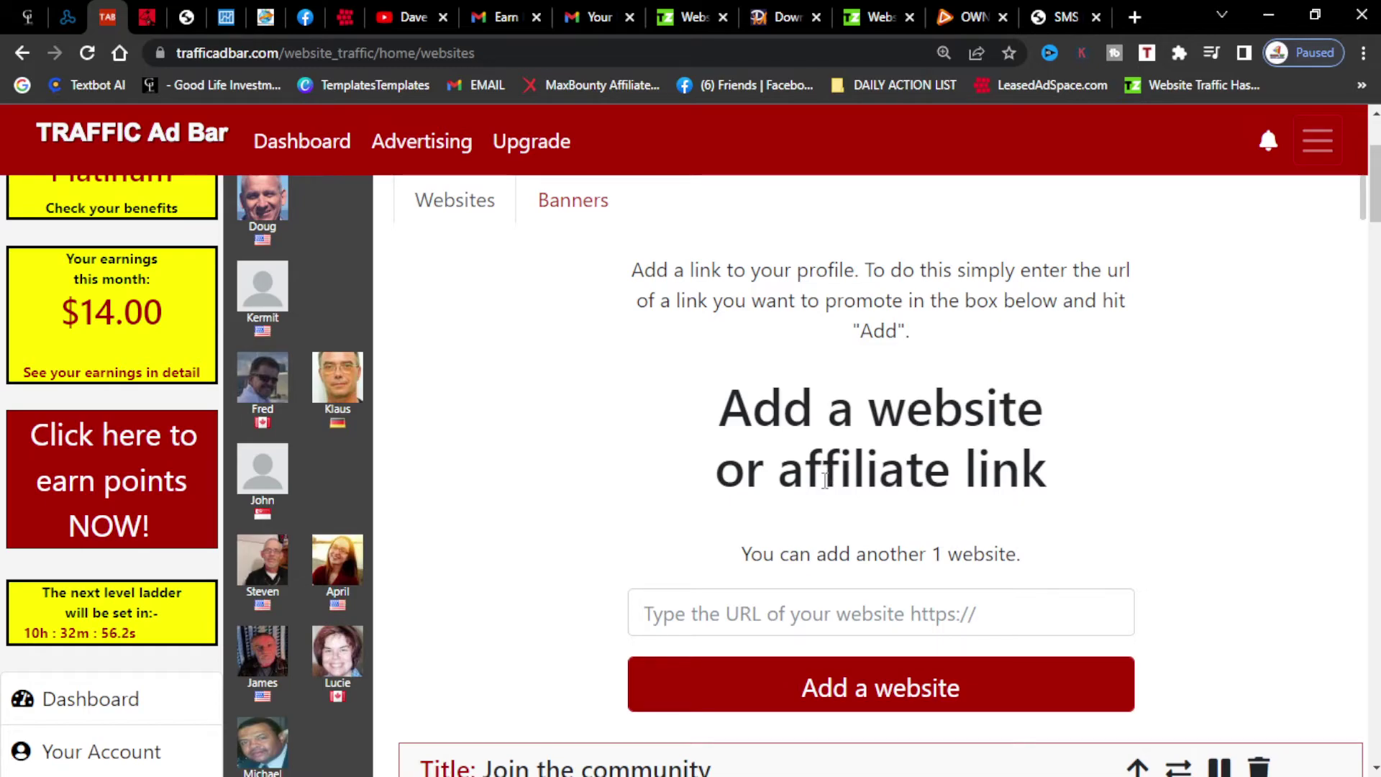
scroll(827, 490, down, 3)
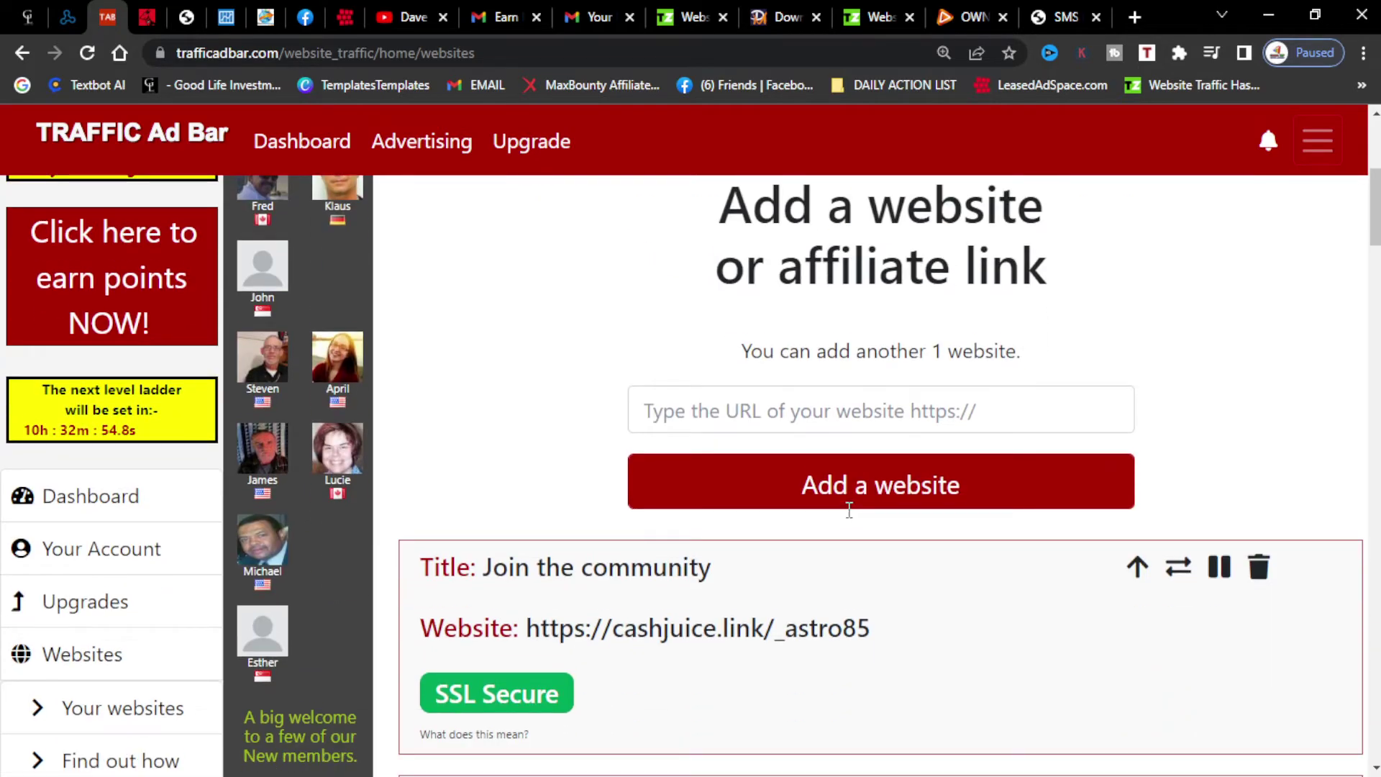
scroll(817, 504, down, 3)
scroll(820, 496, up, 7)
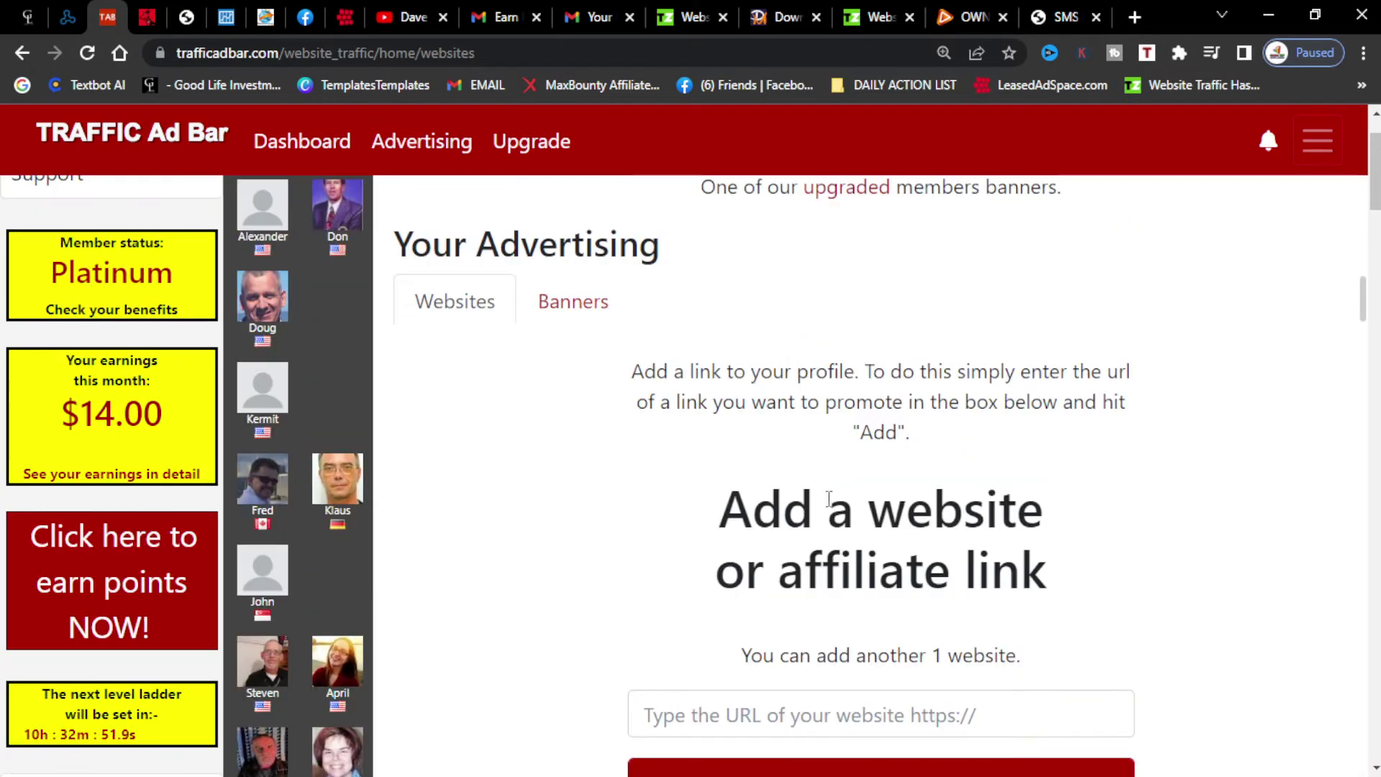
Look through the rest of the listed websites, including the primary URL entry, and return to the Your Advertising heading
scroll(875, 560, down, 16)
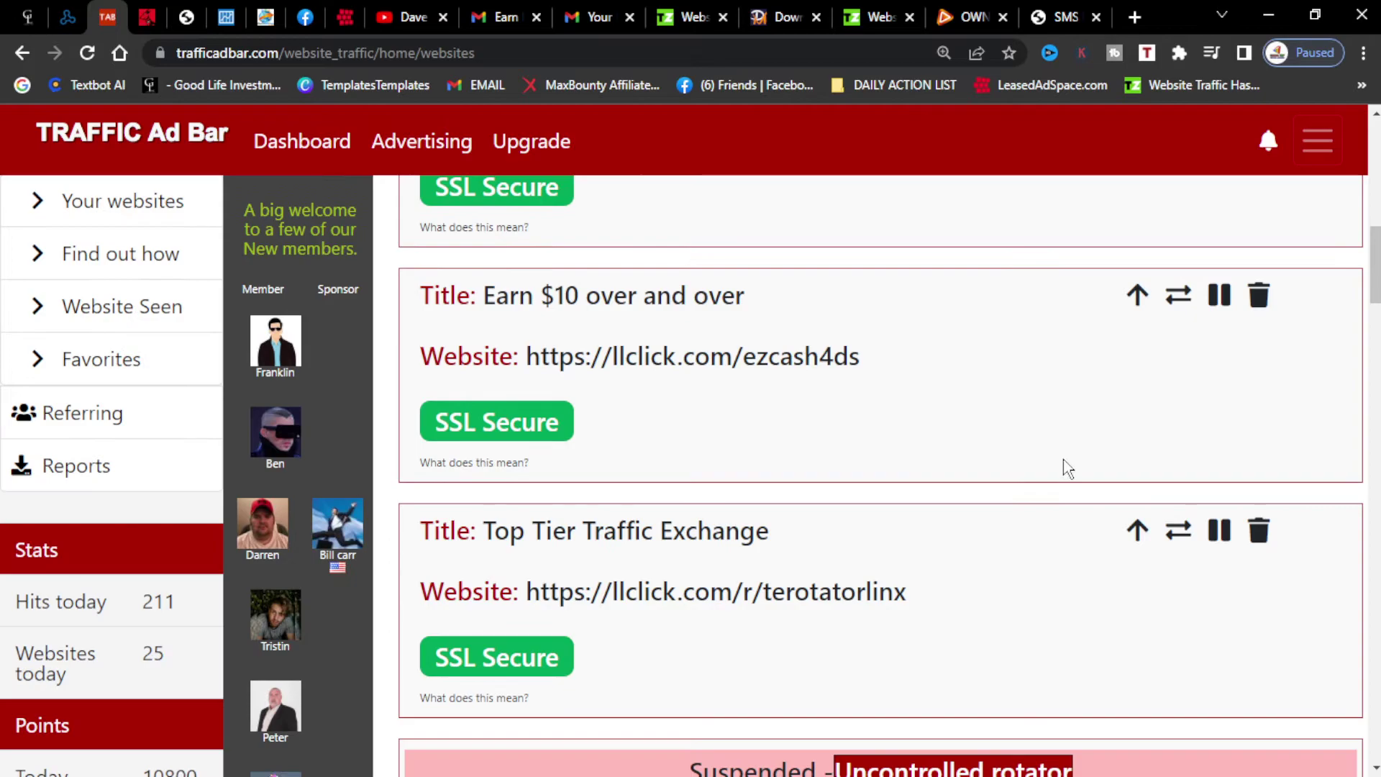
scroll(1007, 496, down, 3)
scroll(913, 524, down, 7)
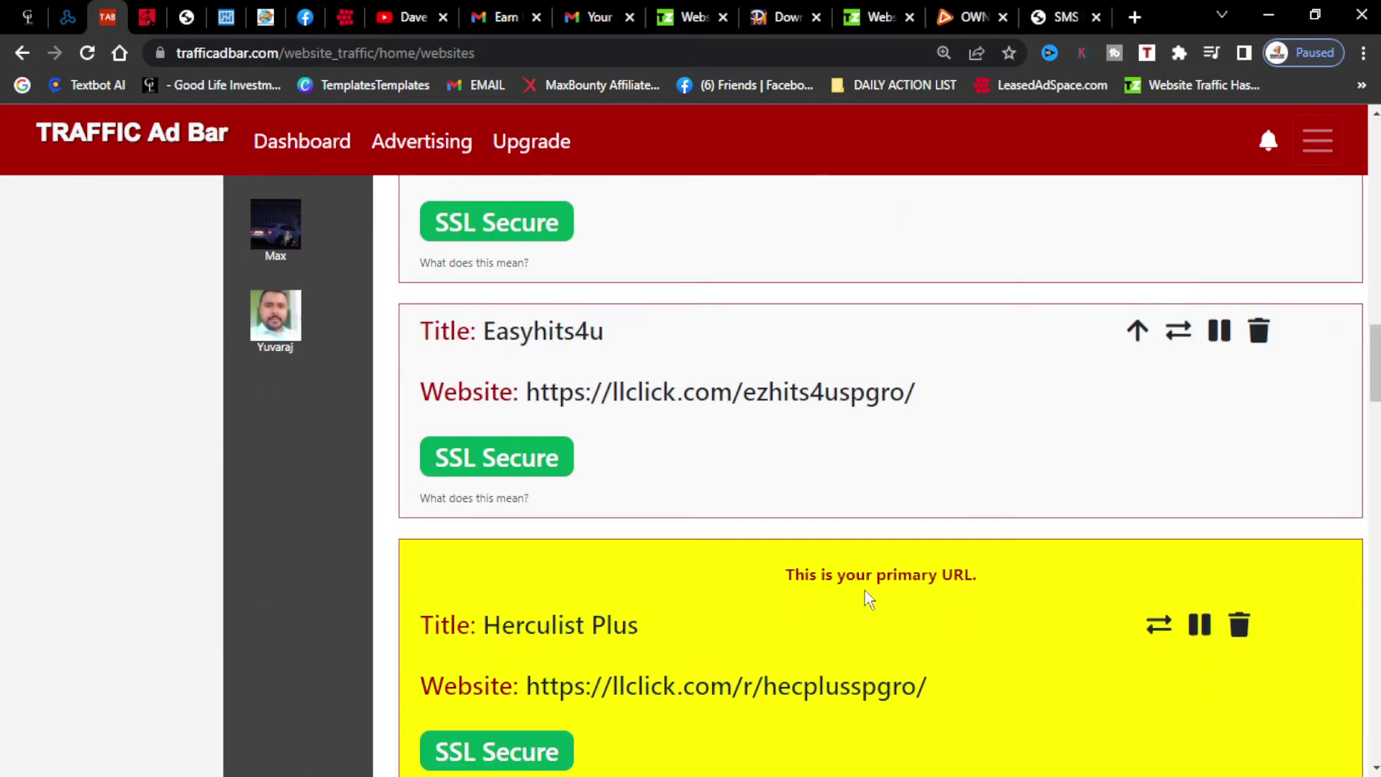
scroll(873, 615, down, 3)
scroll(860, 616, up, 3)
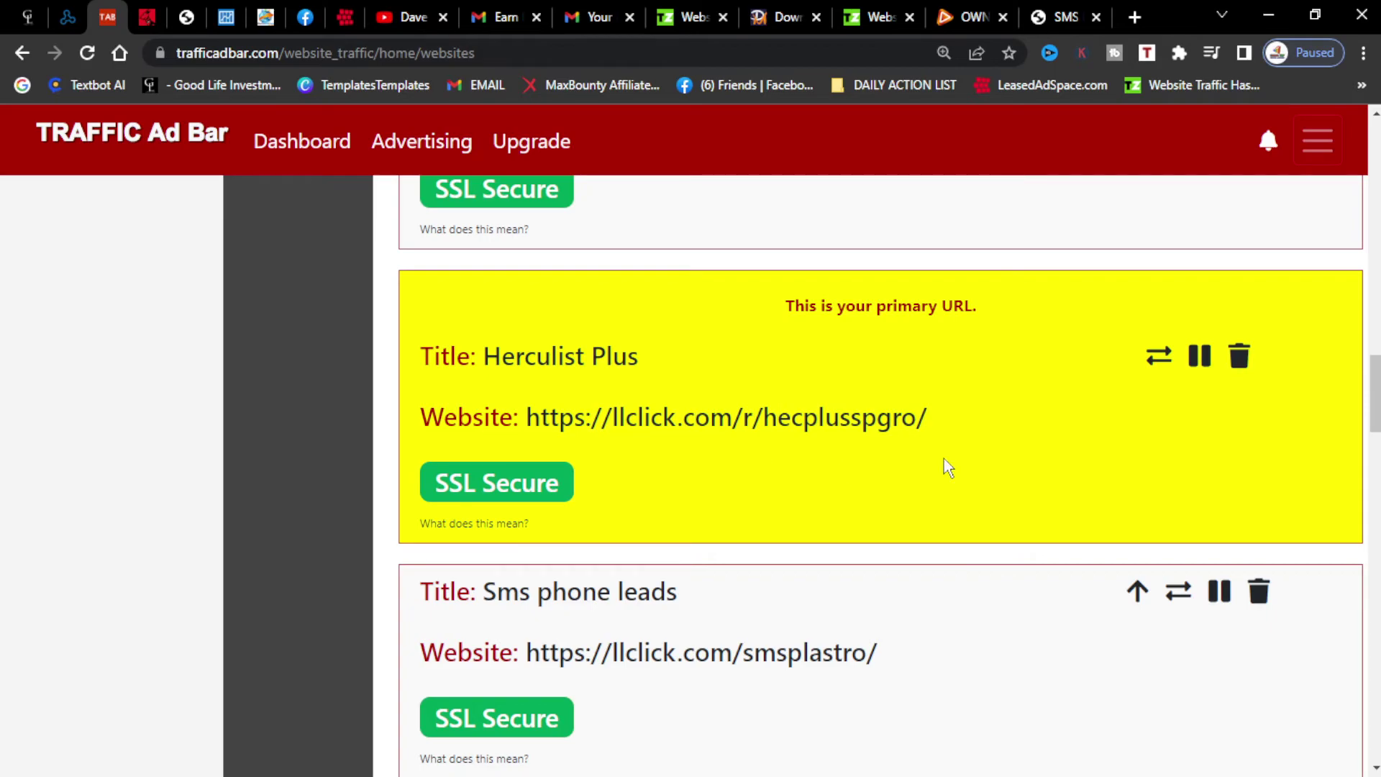
scroll(935, 529, up, 8)
scroll(900, 530, up, 20)
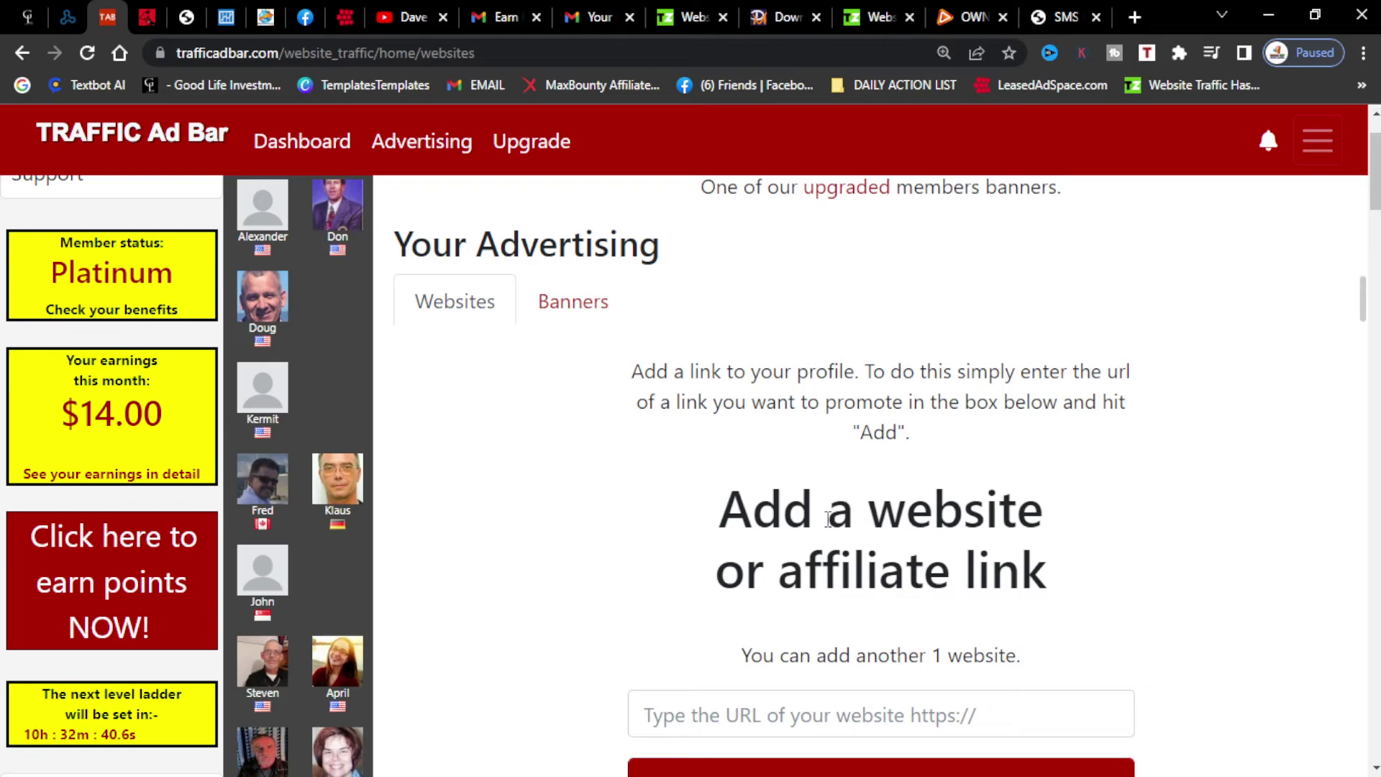
Open the Banners section of Your Advertising and look through the listed banner links
click(570, 304)
scroll(676, 499, down, 4)
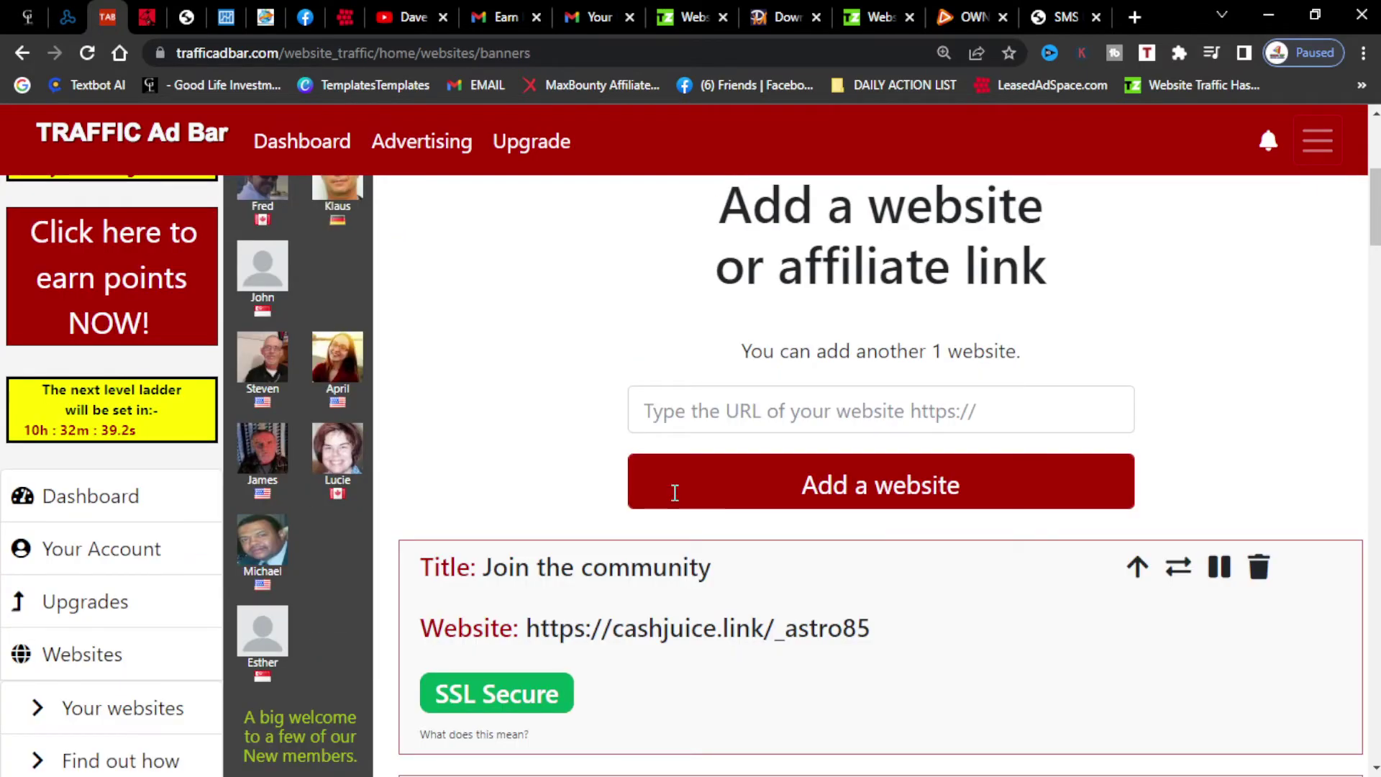
scroll(673, 499, down, 4)
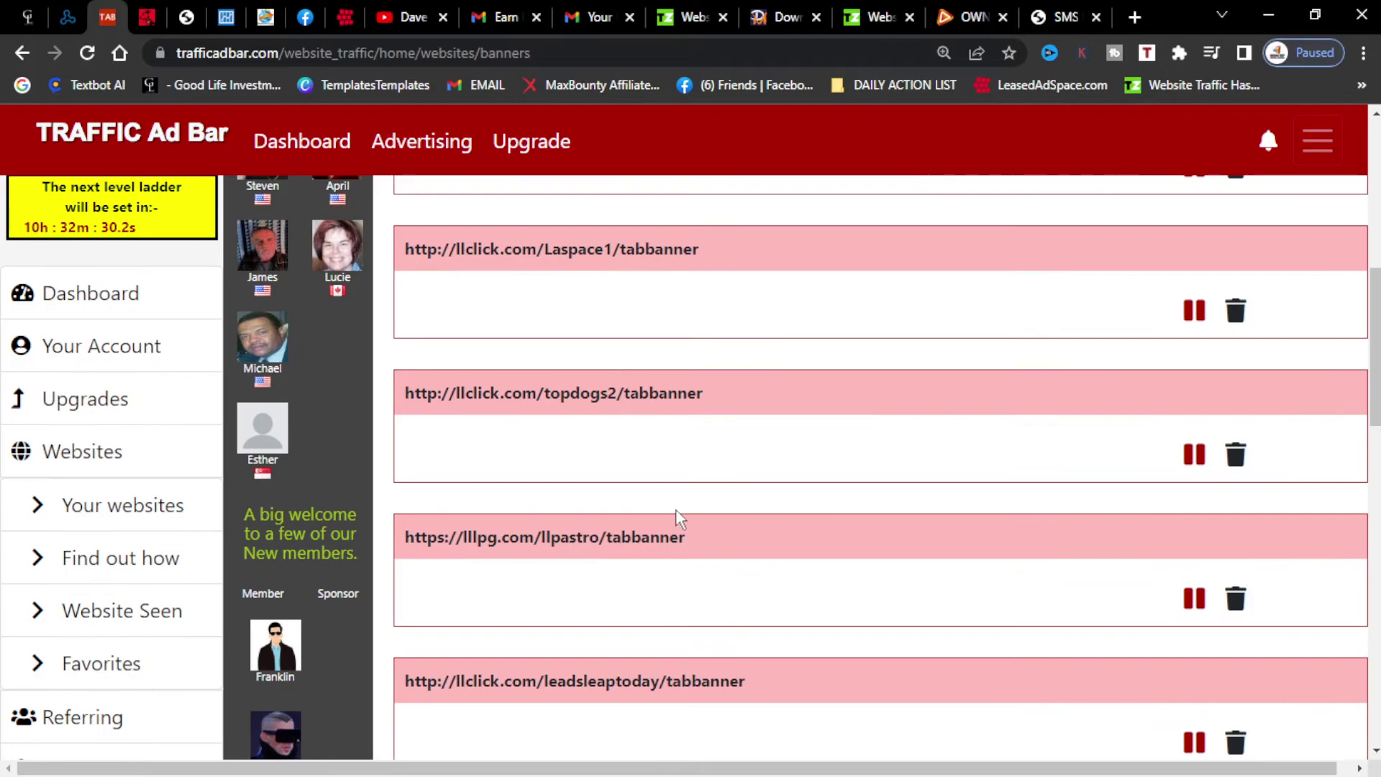
scroll(689, 516, up, 3)
scroll(662, 538, down, 7)
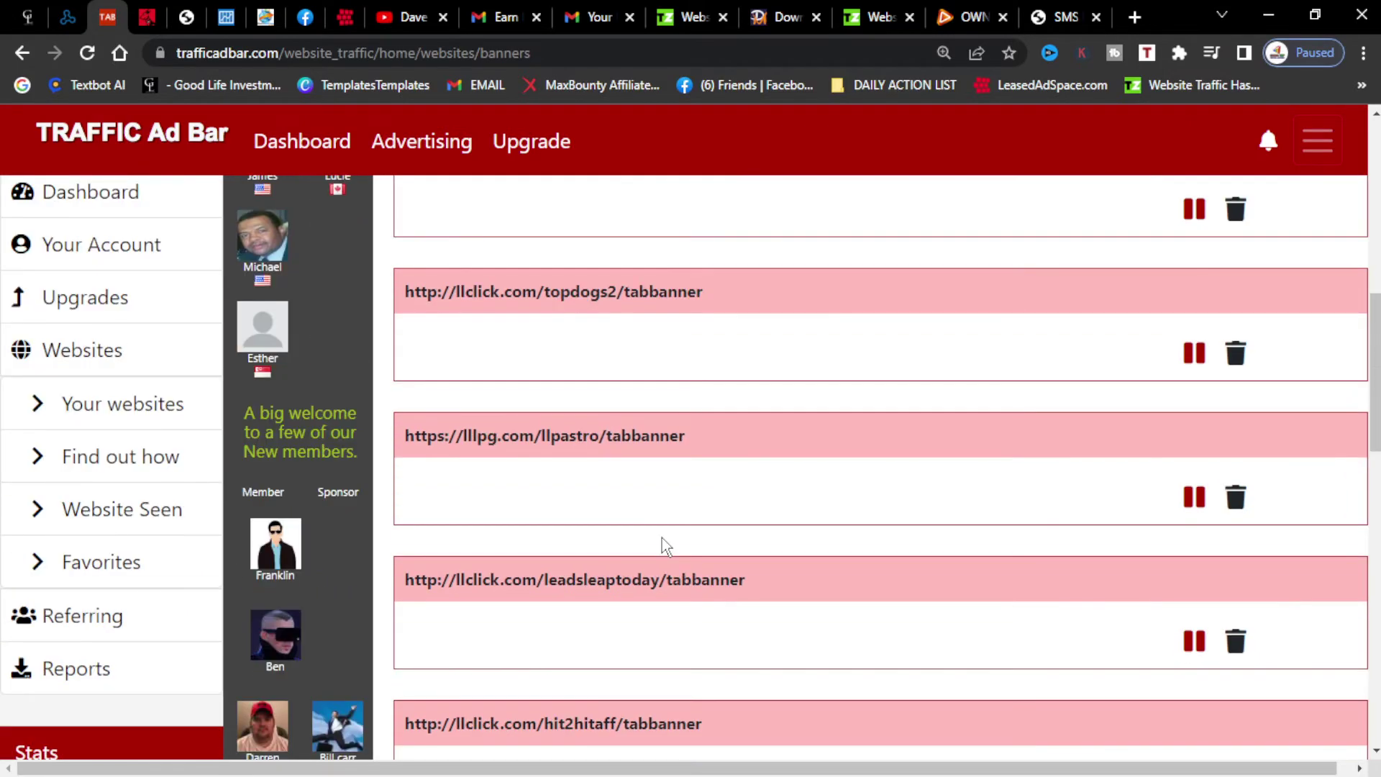
scroll(670, 558, down, 4)
scroll(672, 555, up, 6)
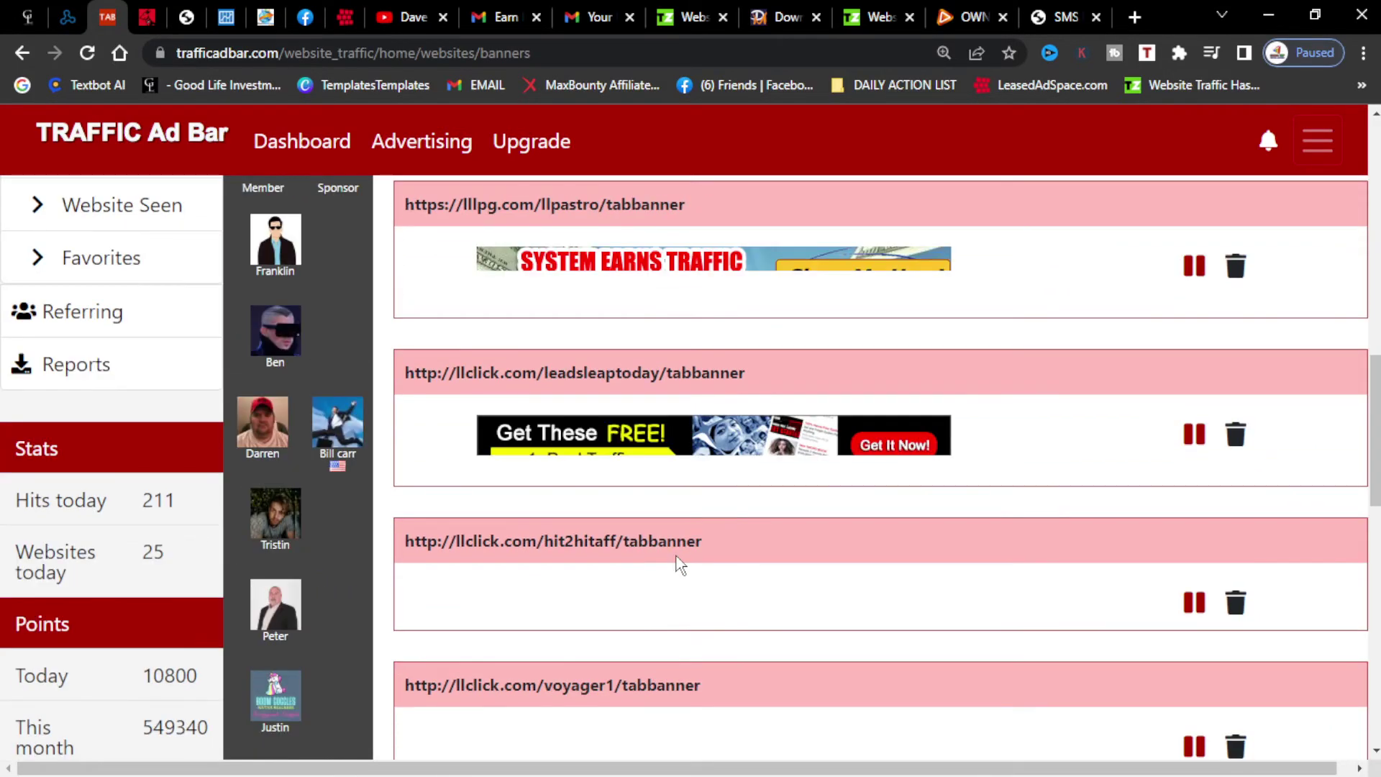
Examine the loaded banner images and the option for adding a banner to the profile
scroll(676, 563, up, 3)
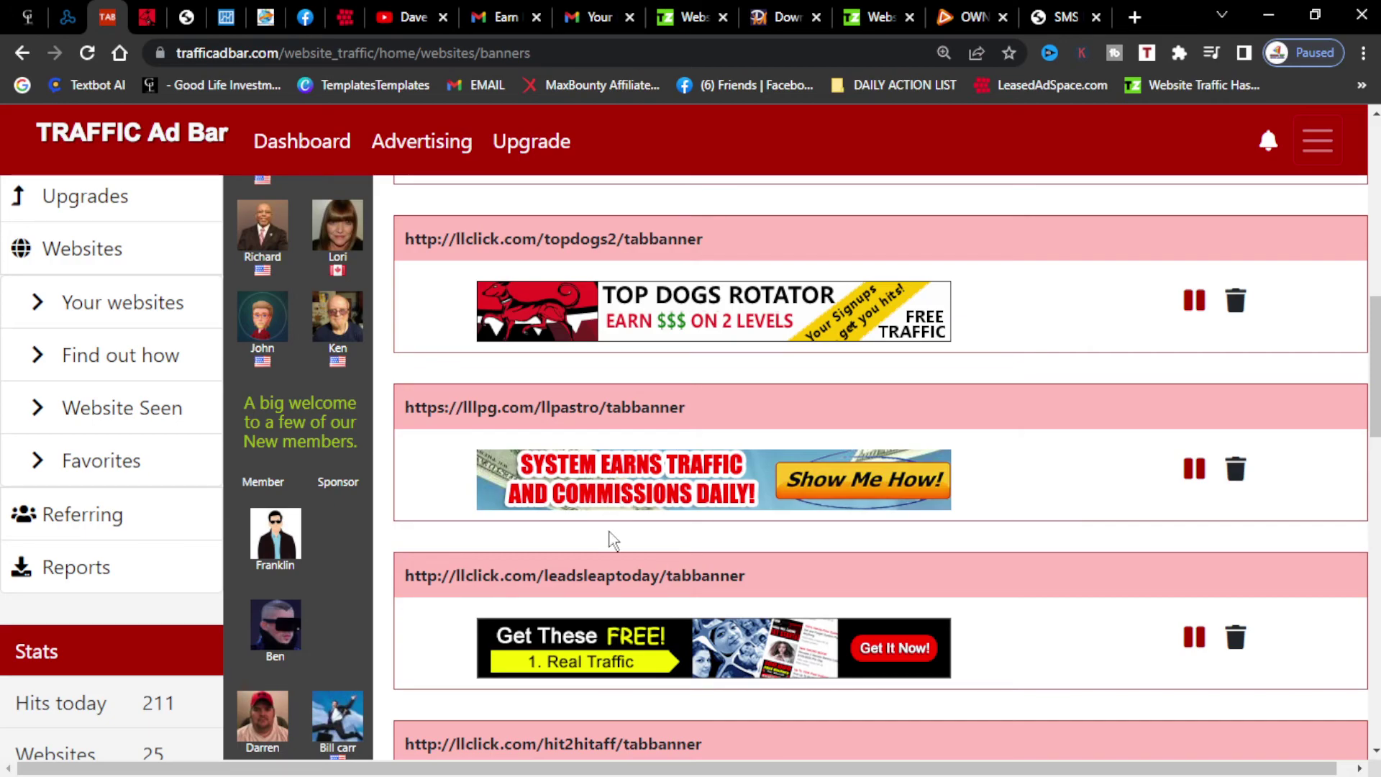
scroll(590, 529, up, 5)
scroll(378, 478, down, 4)
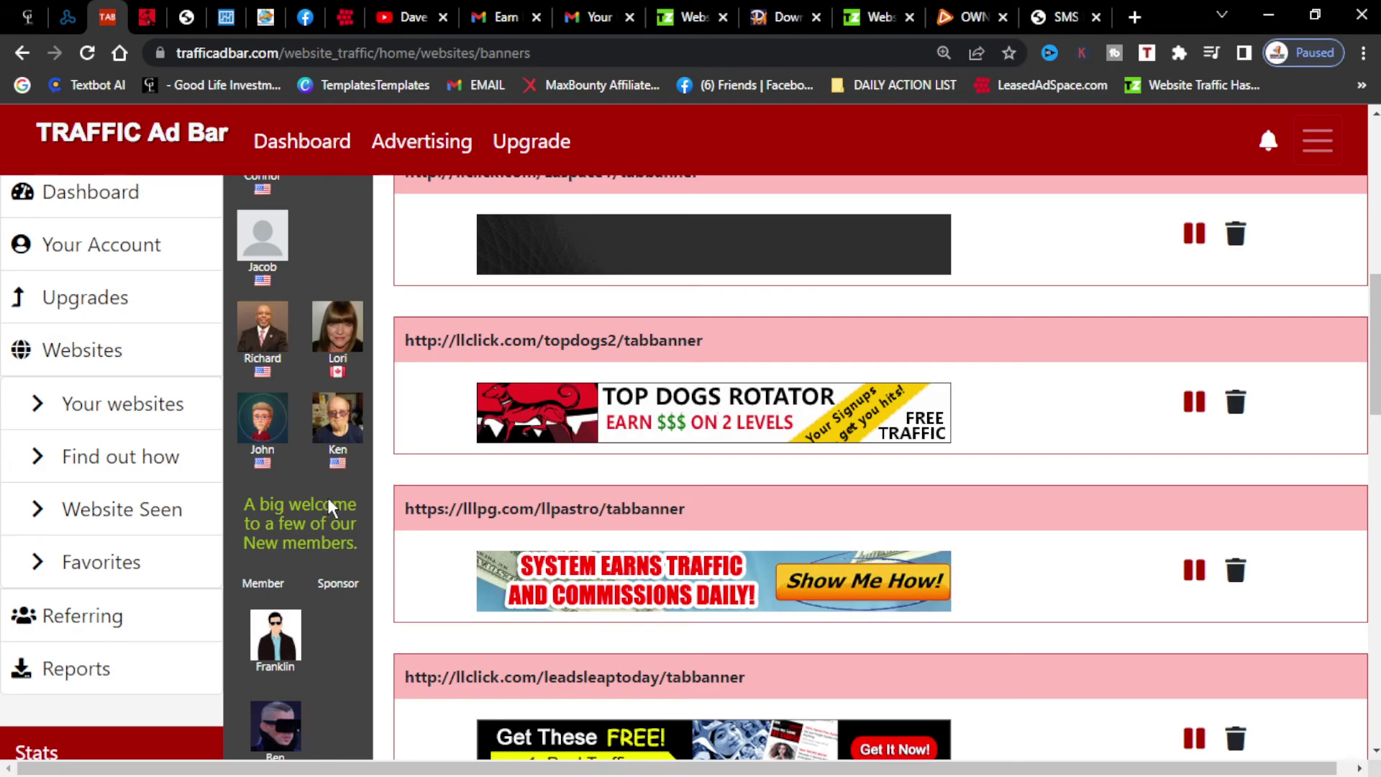
scroll(514, 507, up, 7)
scroll(884, 500, up, 3)
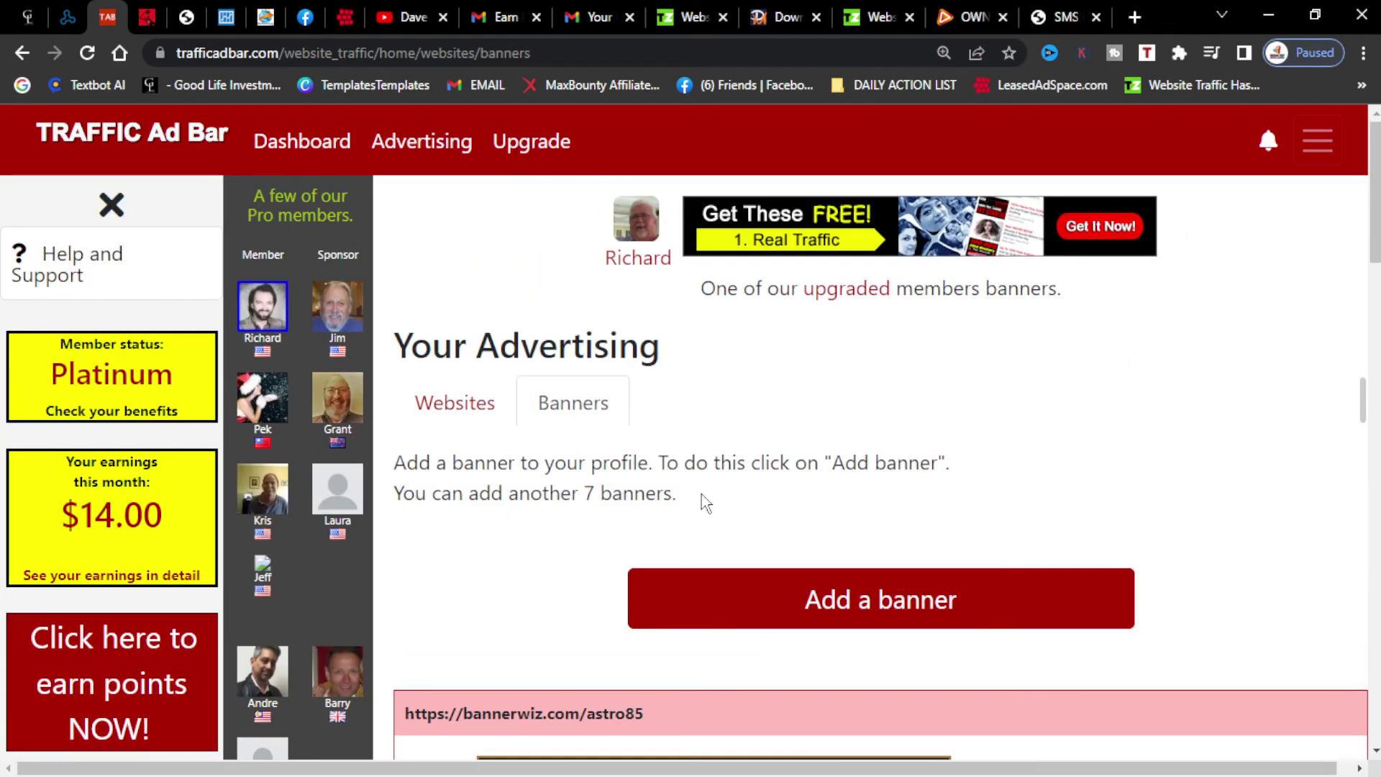